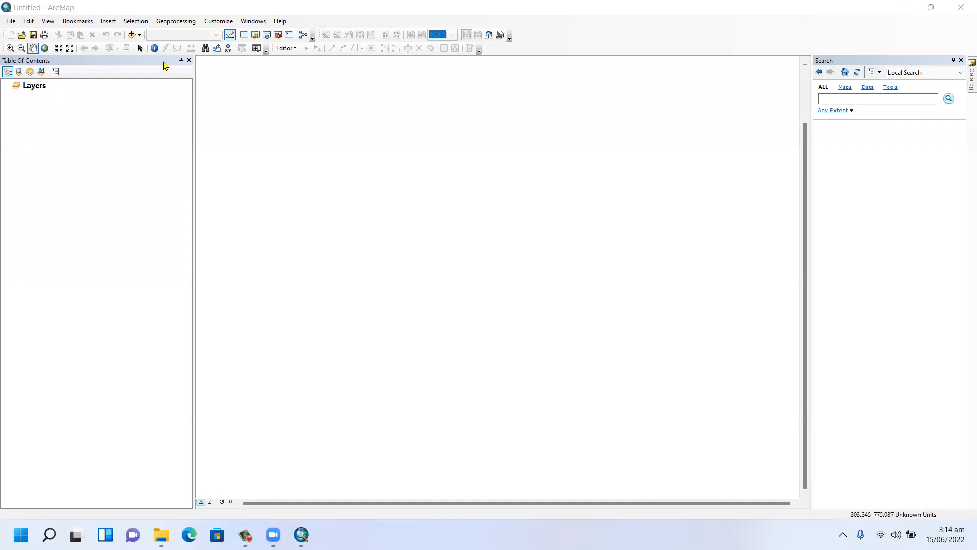
Add the karachi_dd.tif raster from the rasters folder to the map
left_click(132, 34)
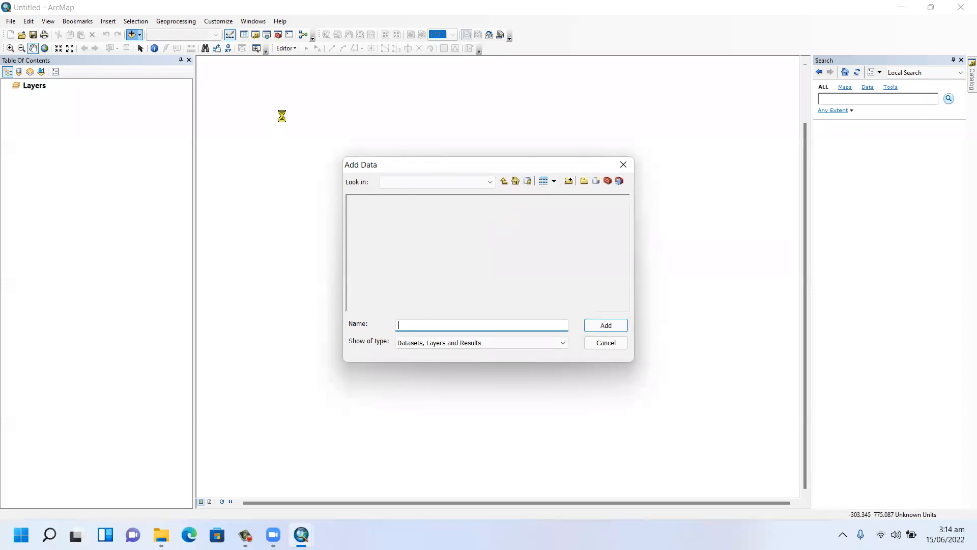
left_click(504, 181)
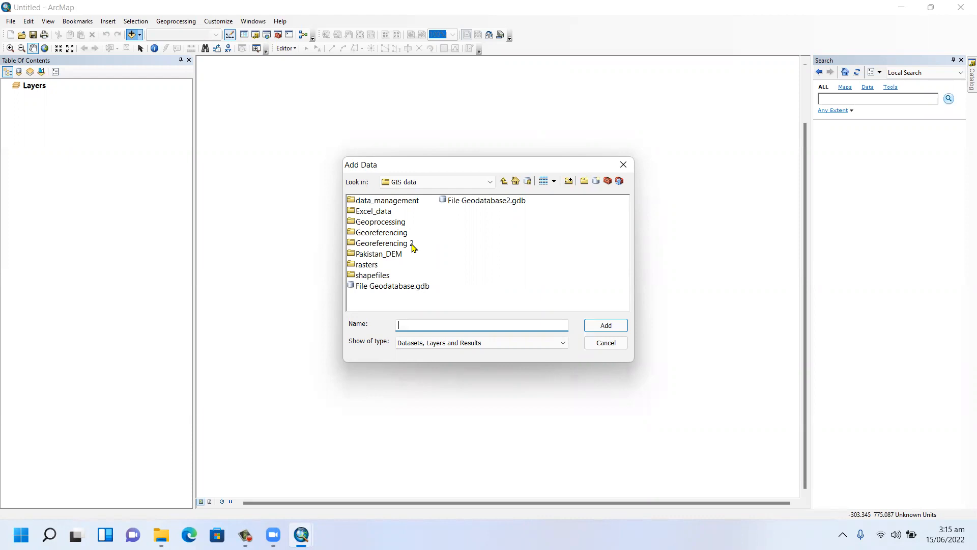
double_click(372, 264)
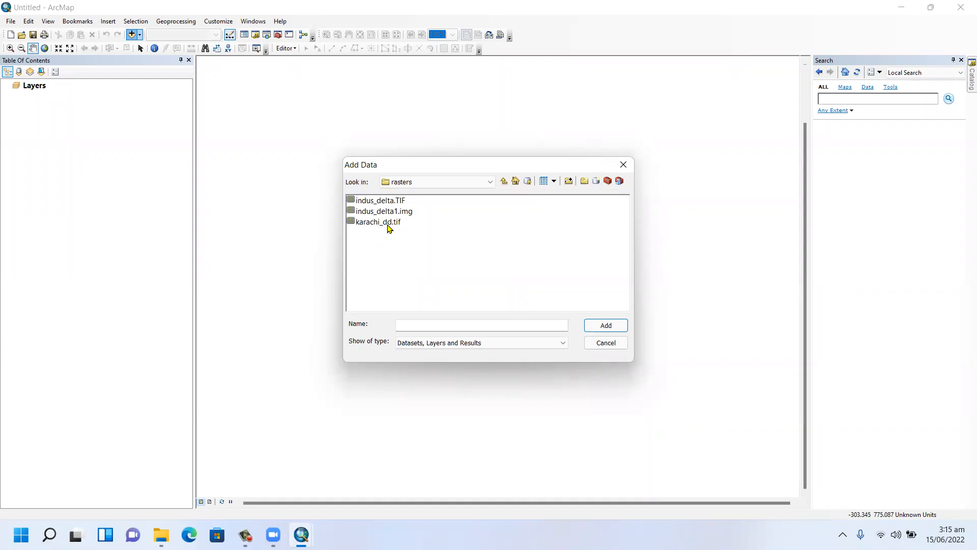
left_click(387, 227)
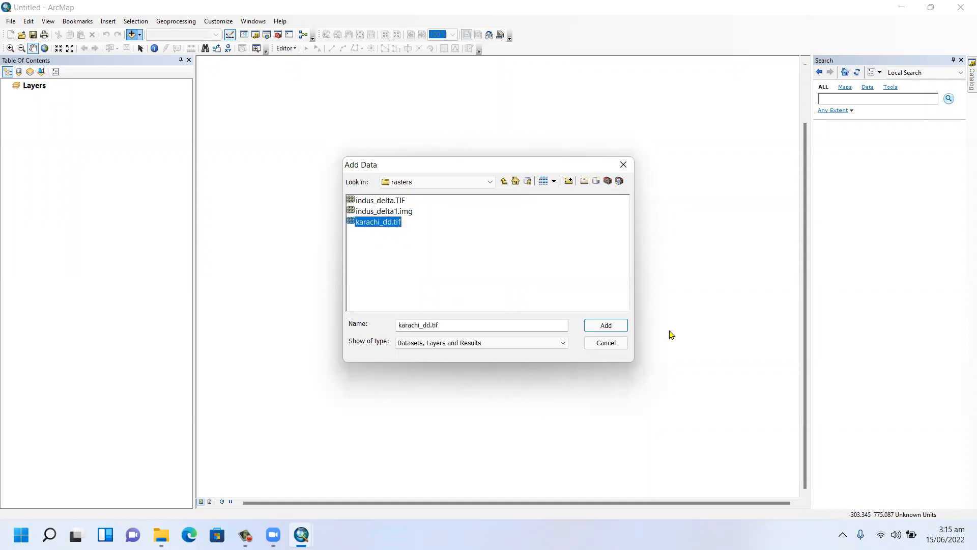
left_click(606, 325)
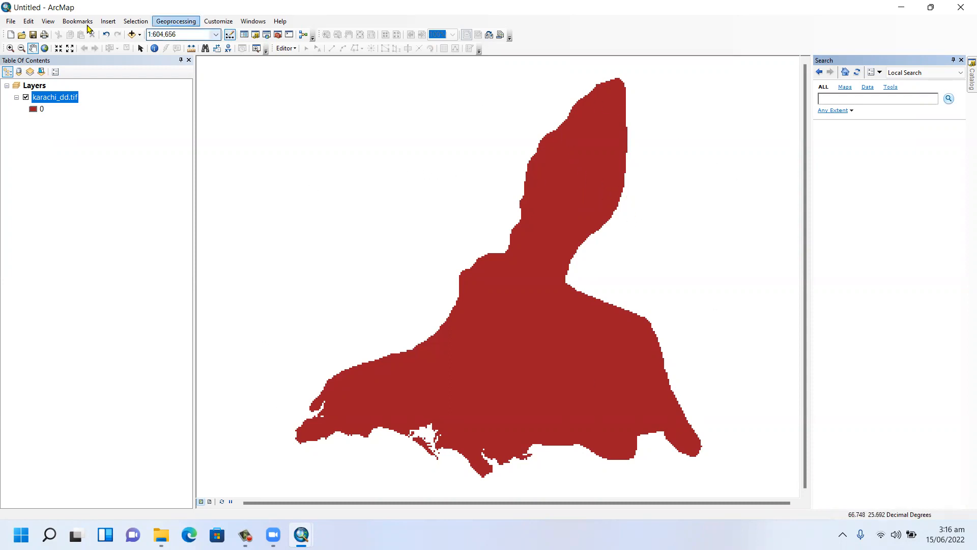
Switch to the layout view and insert the map title "Karachi Raster Map"
left_click(47, 22)
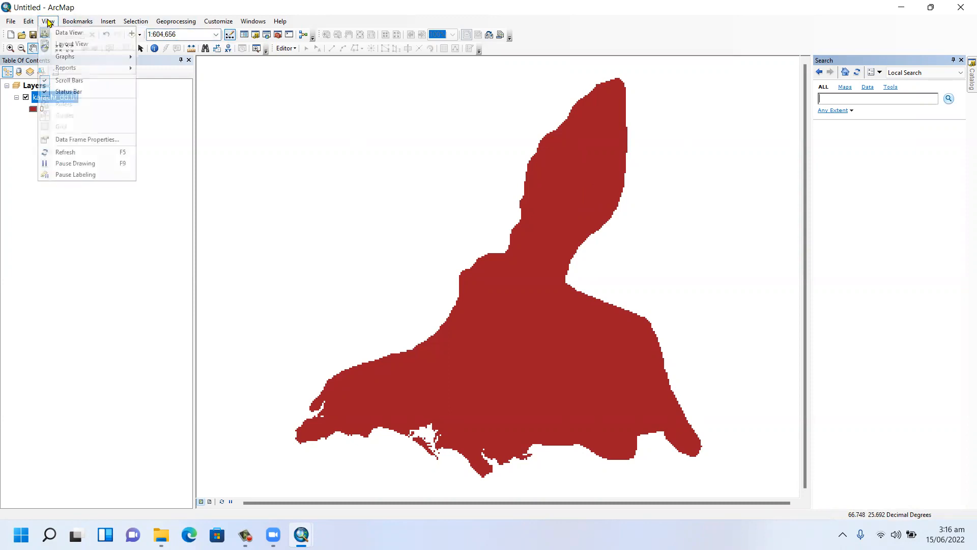
left_click(85, 47)
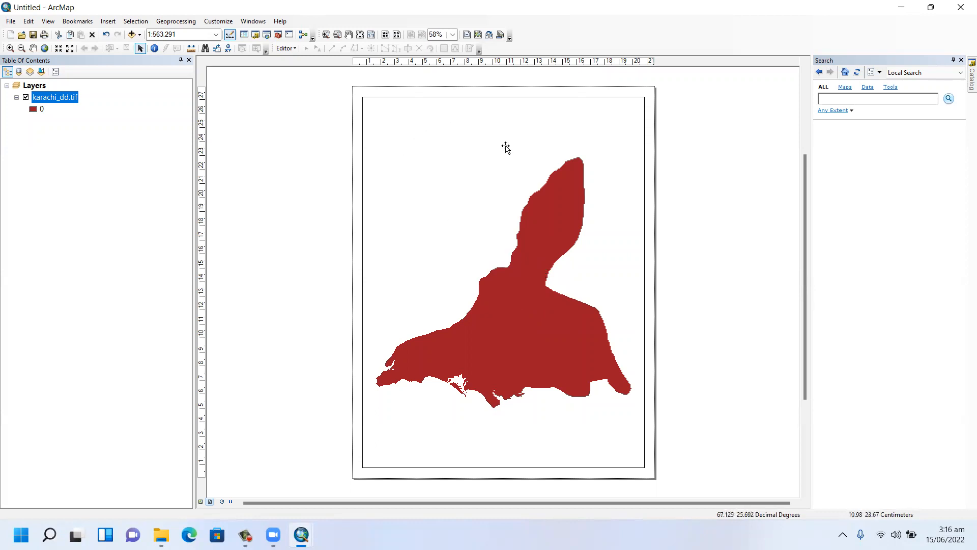
left_click(103, 23)
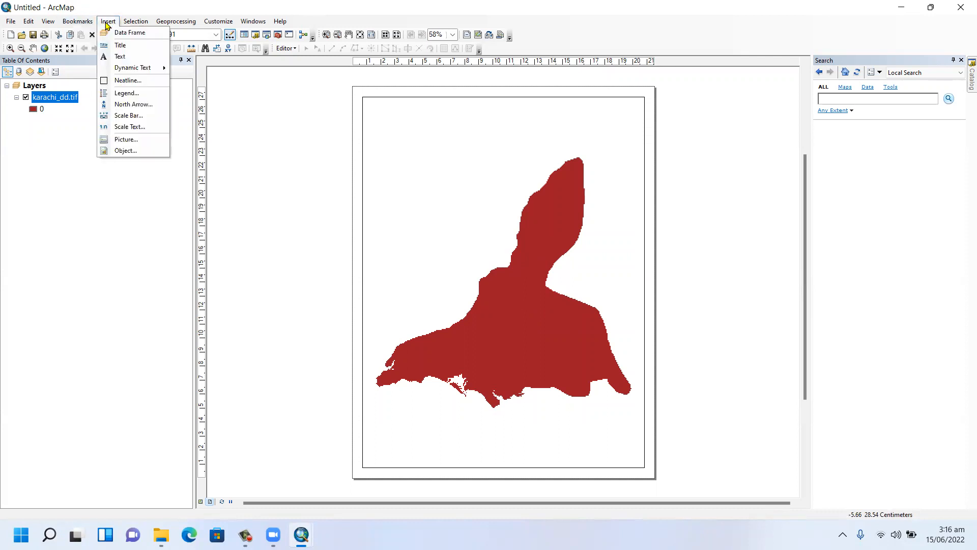
left_click(117, 47)
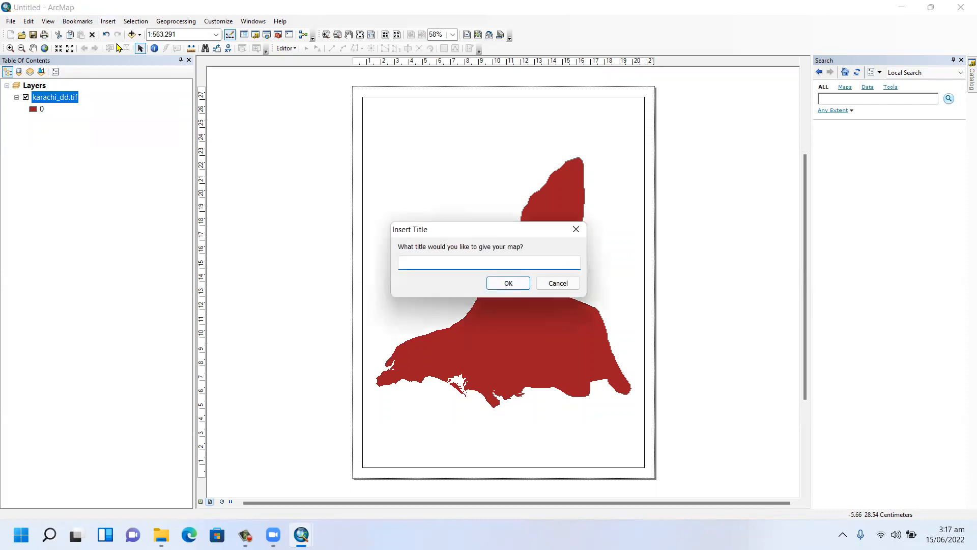
type("Karachi R")
key("BackSpace")
left_click(522, 284)
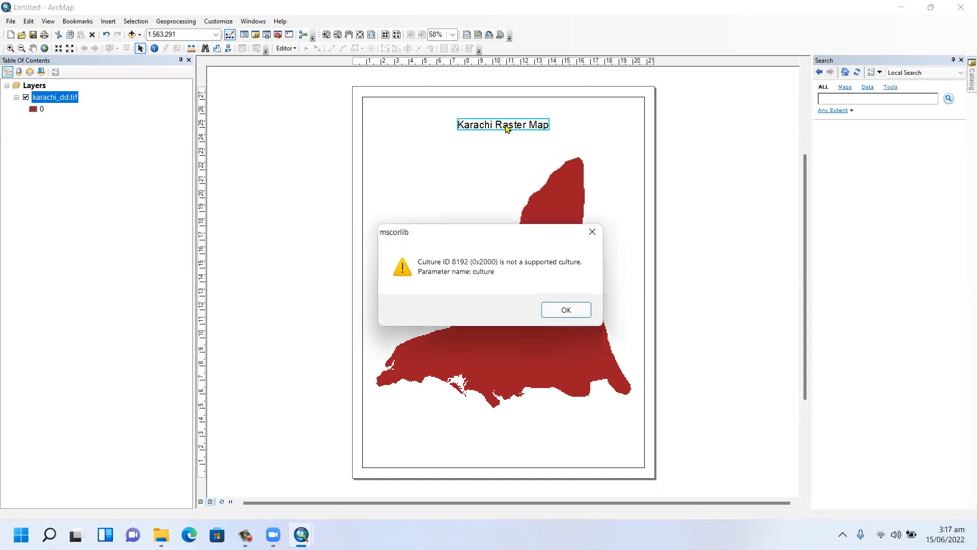
Format the map title with the Country 1 text symbol, bold and underlined at size 22, and apply it
left_click(566, 310)
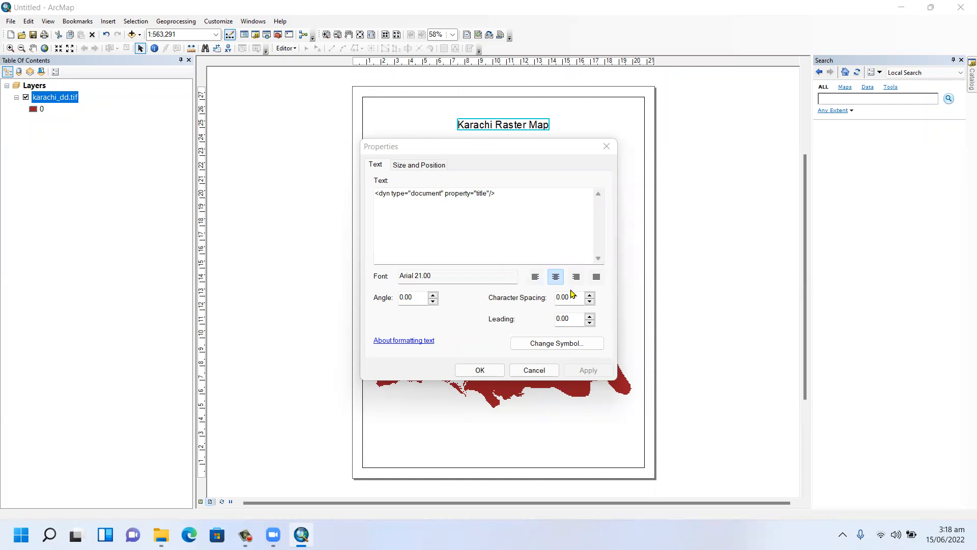
left_click(556, 276)
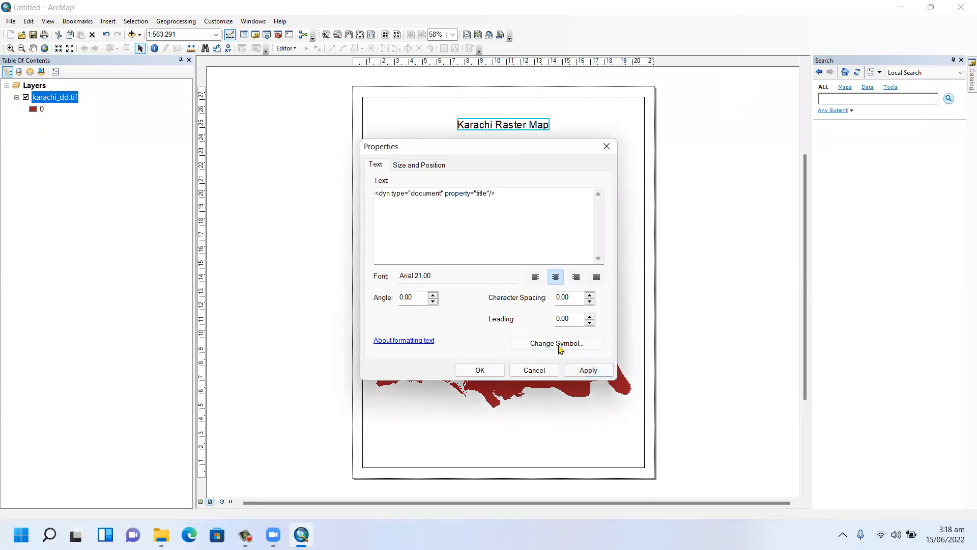
left_click(558, 346)
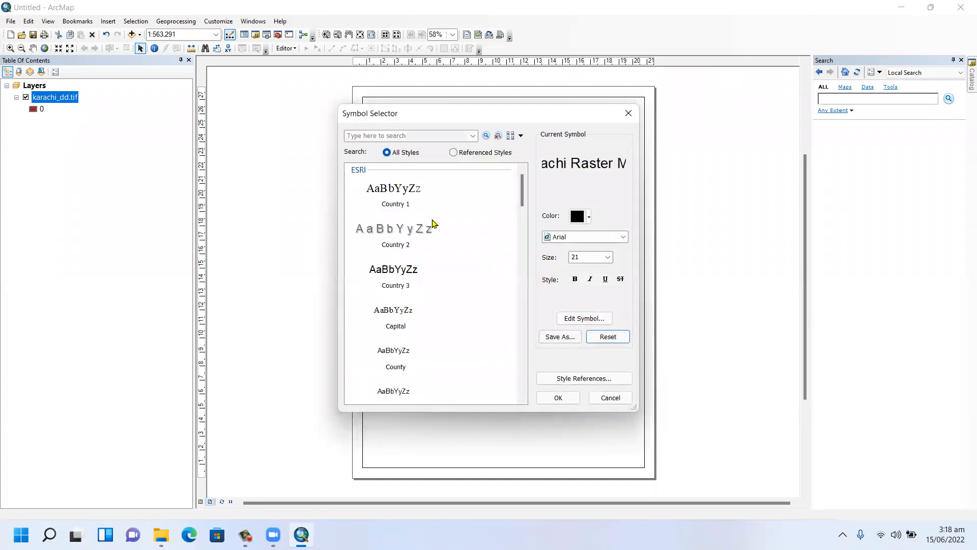
left_click(402, 191)
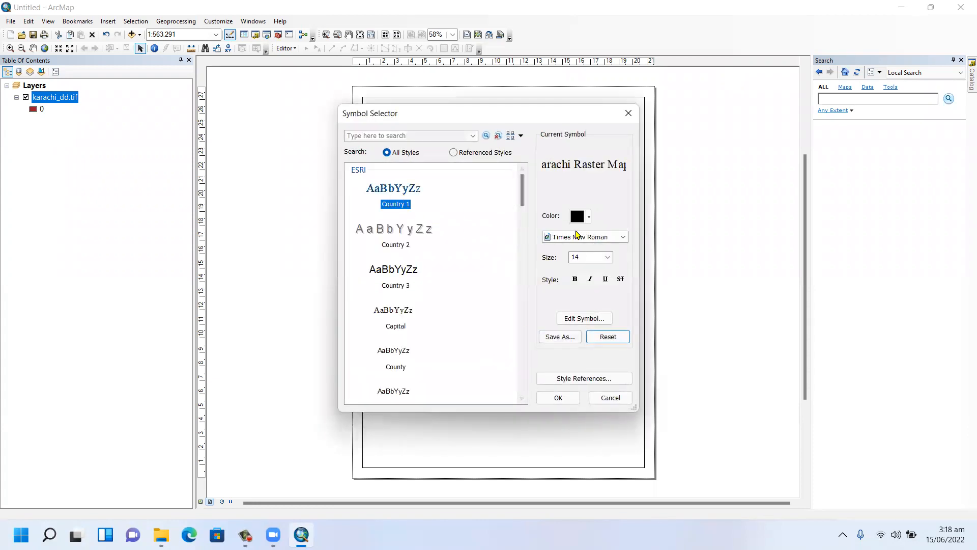
left_click(575, 279)
left_click(609, 261)
left_click(608, 262)
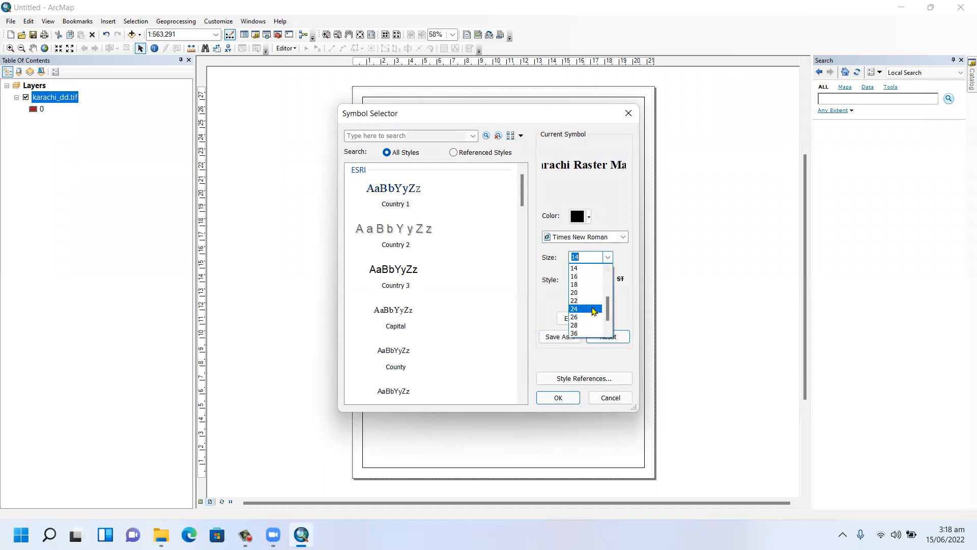
left_click(591, 301)
left_click(606, 279)
left_click(559, 398)
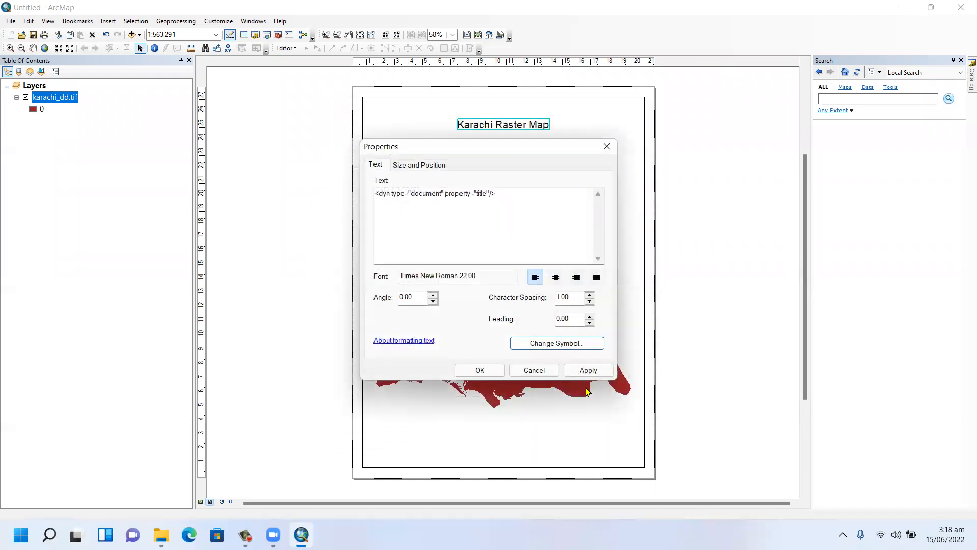
left_click(587, 370)
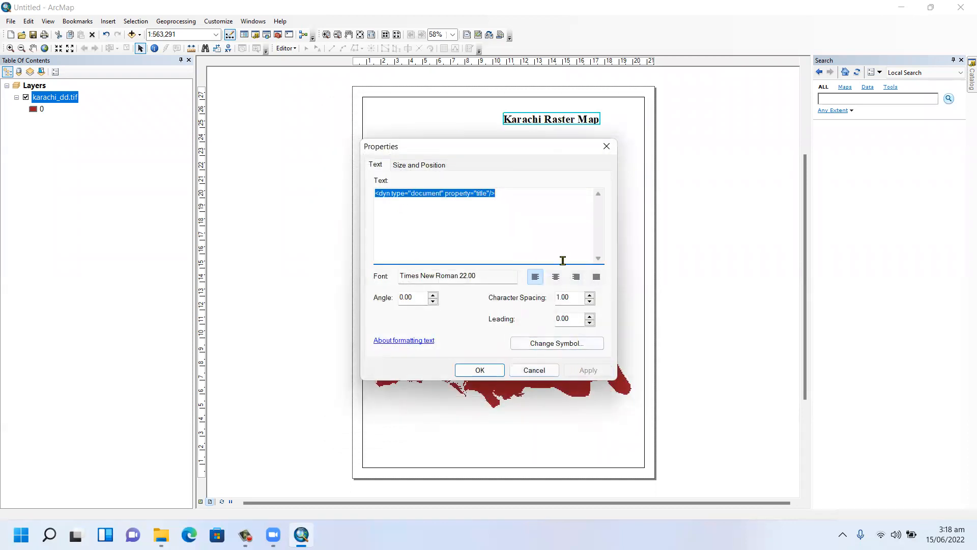
Centre-align the map title and set its font size to 36
left_click(556, 277)
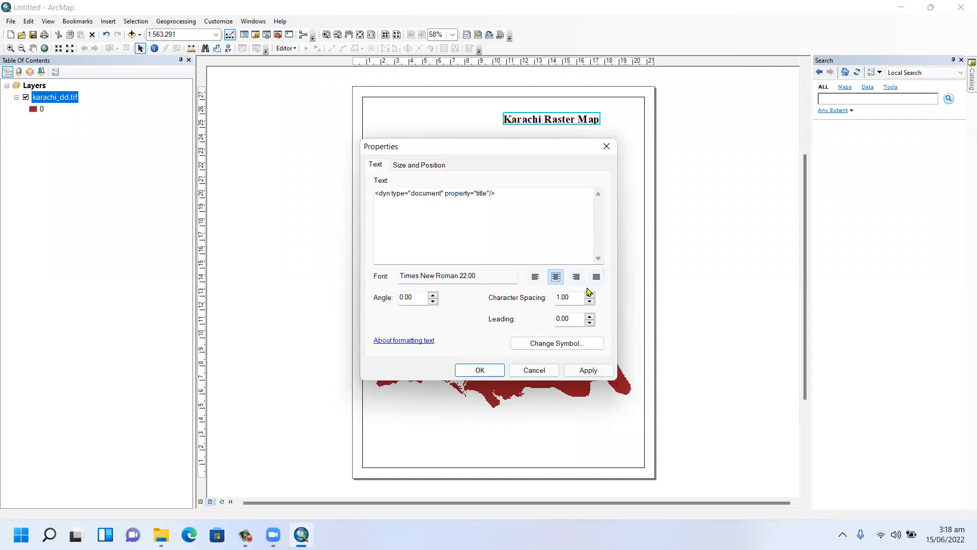
left_click(570, 346)
left_click(607, 257)
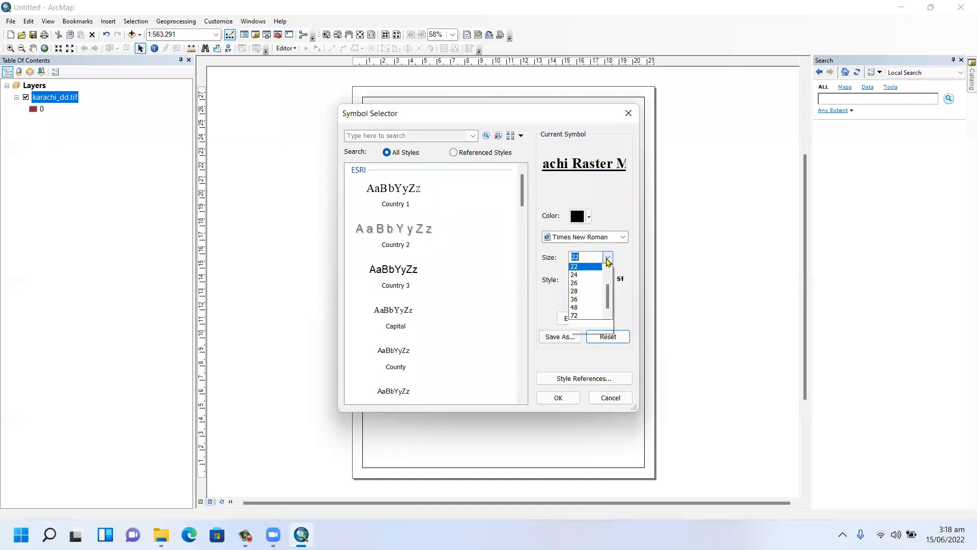
left_click(578, 317)
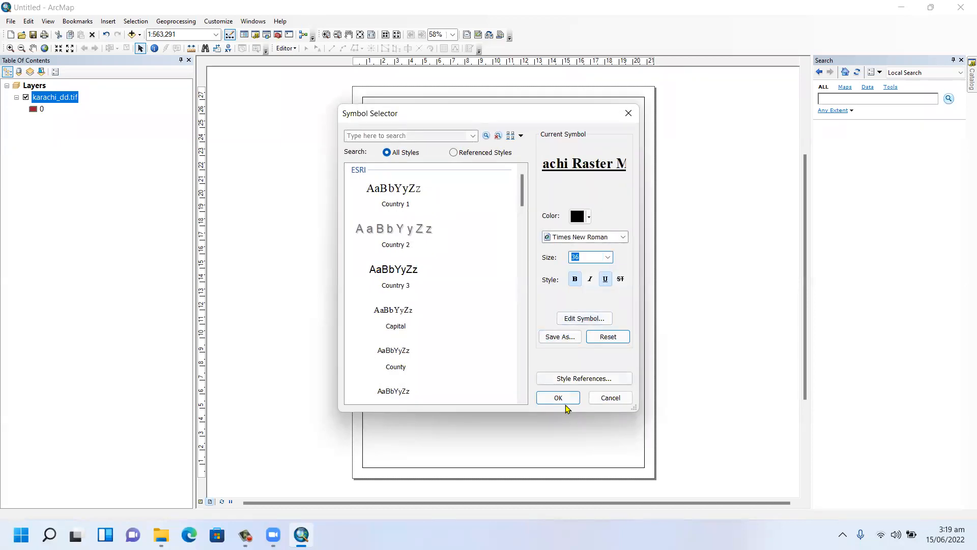
left_click(560, 399)
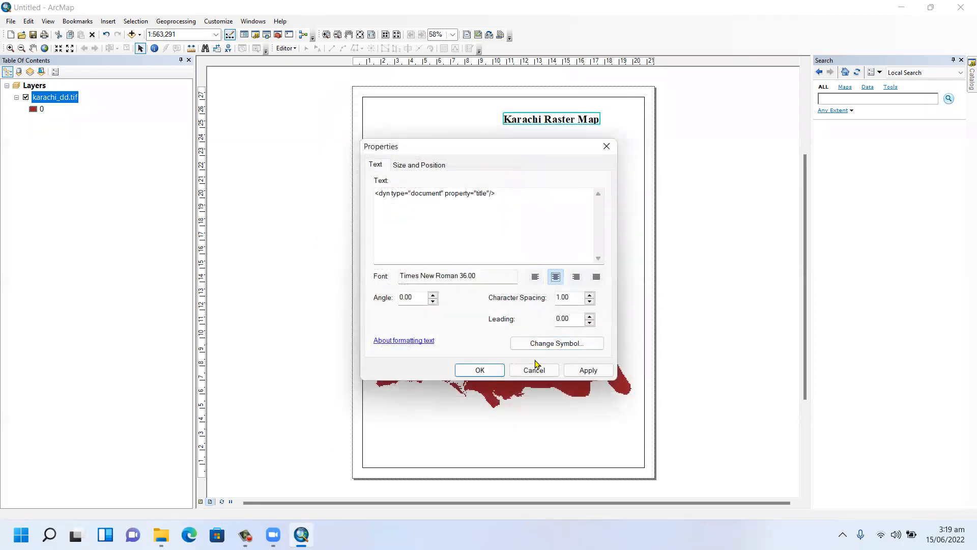
left_click(487, 371)
left_click(505, 161)
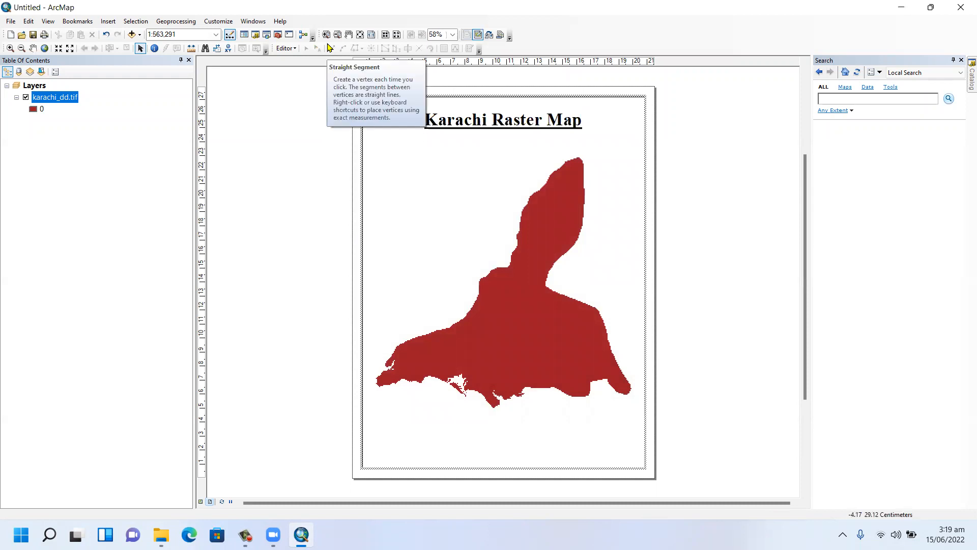
left_click(109, 21)
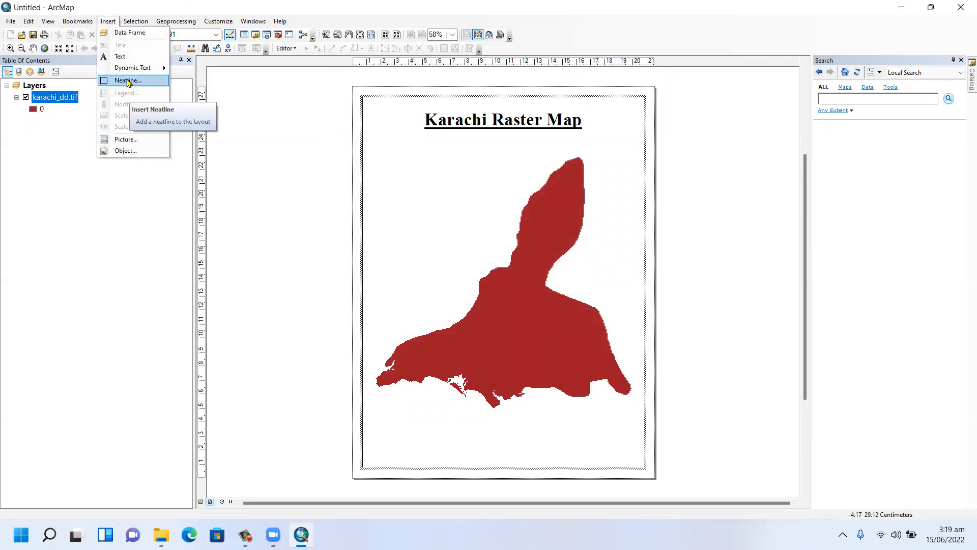
left_click(431, 173)
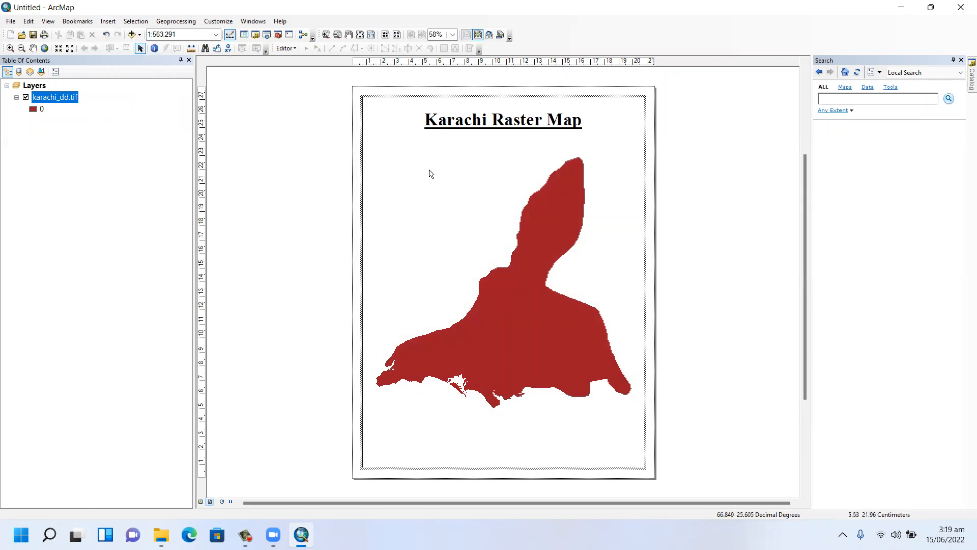
left_click(110, 22)
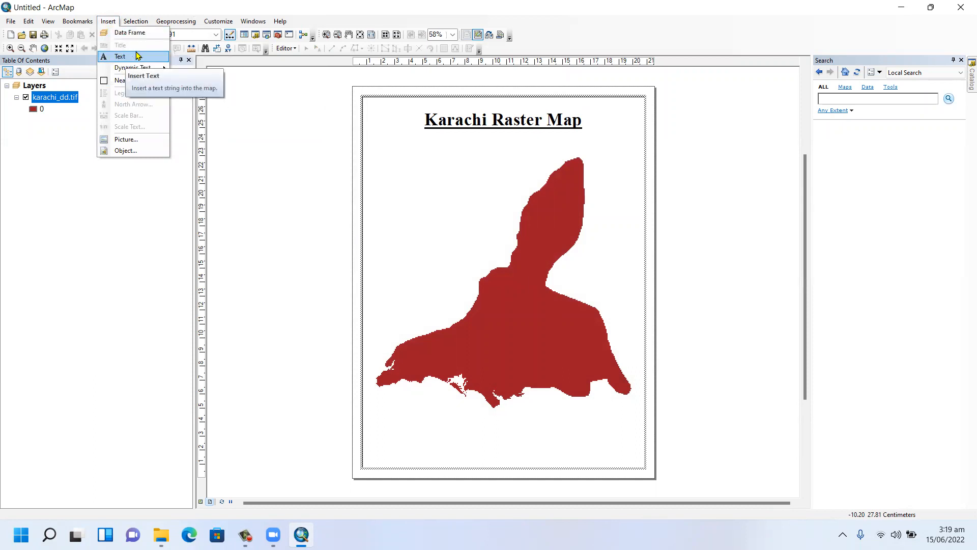
left_click(532, 139)
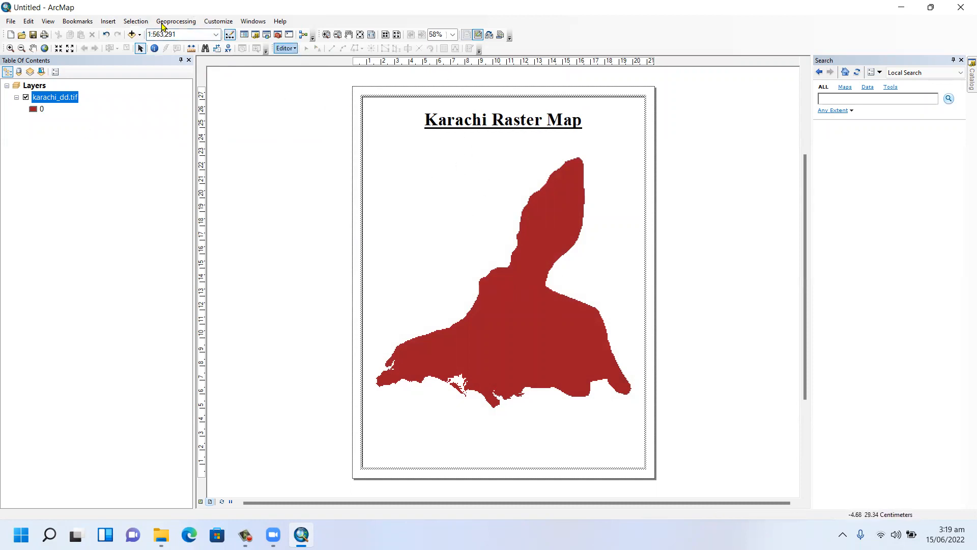
left_click(104, 23)
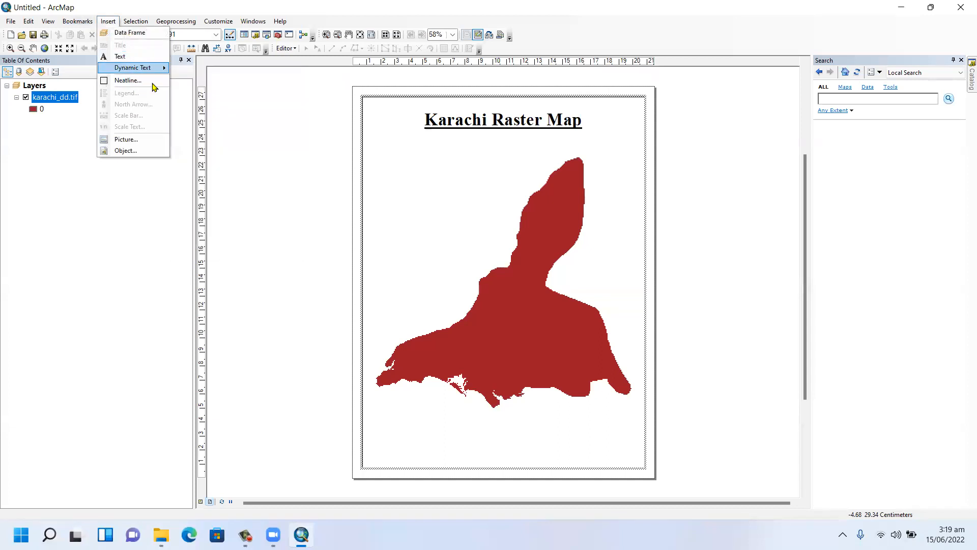
left_click(518, 158)
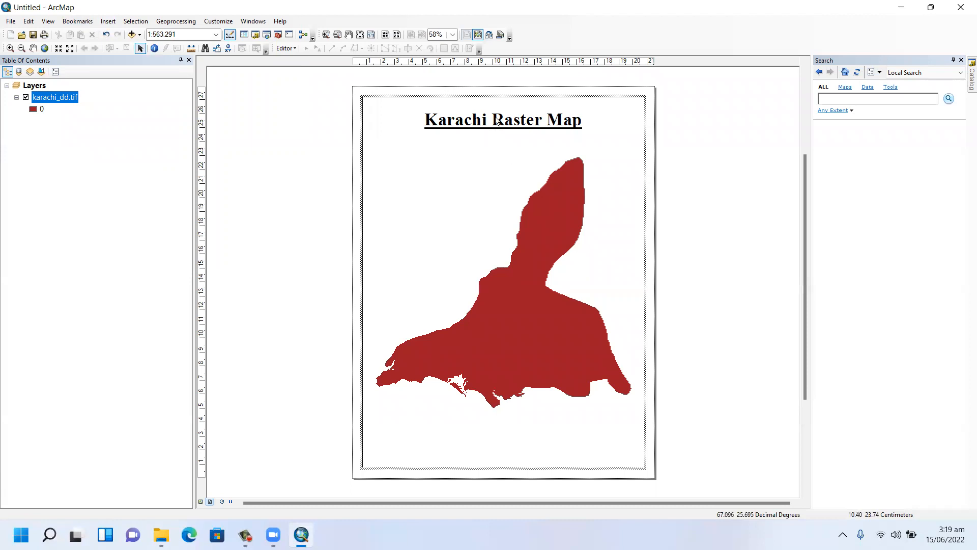
right_click(468, 164)
key("Escape")
right_click(469, 163)
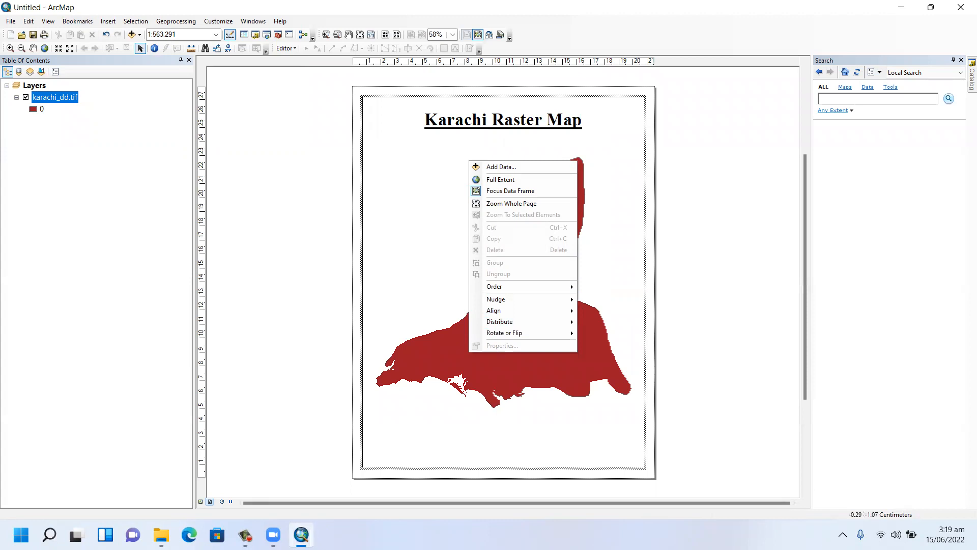
mouse_move(305, 535)
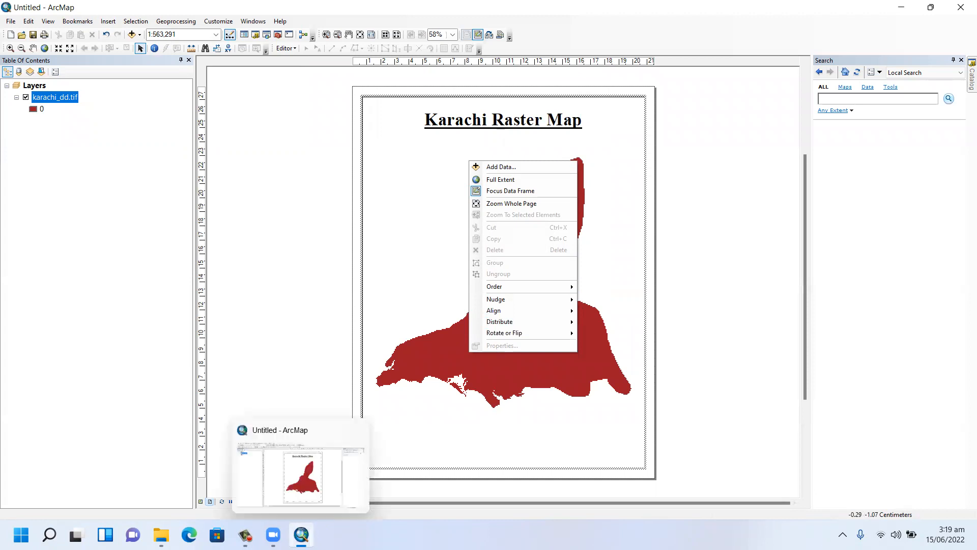
left_click(407, 285)
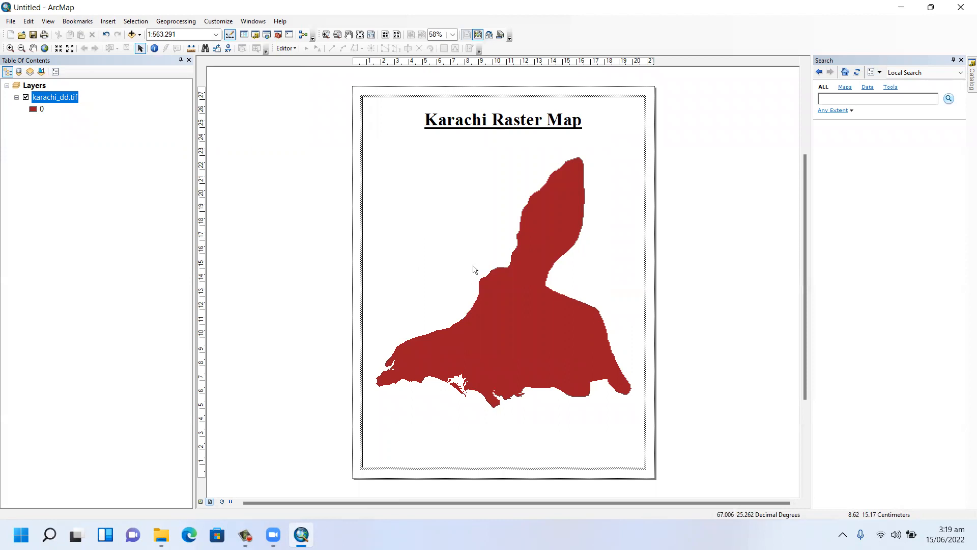
Examine the raster information and extent in the source properties of the karachi_dd.tif layer
right_click(61, 97)
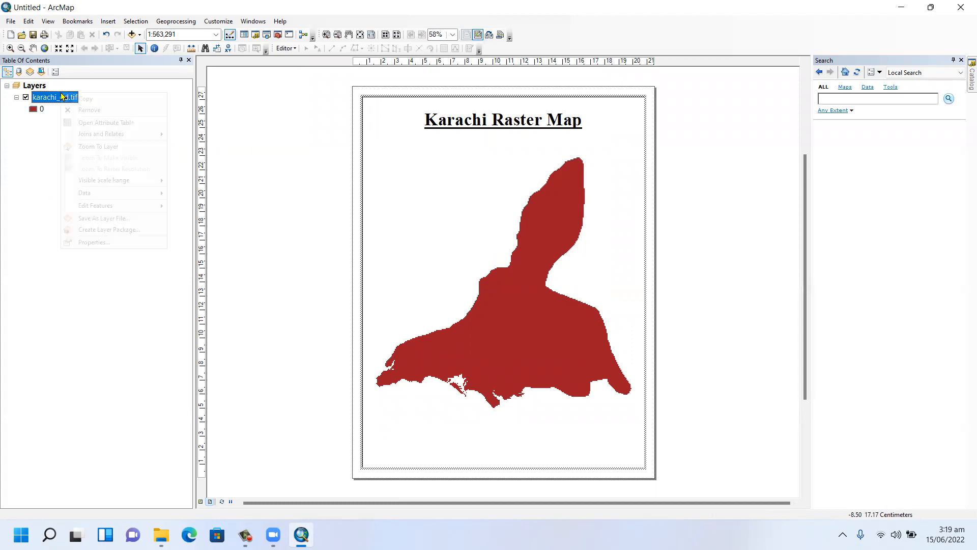
left_click(105, 243)
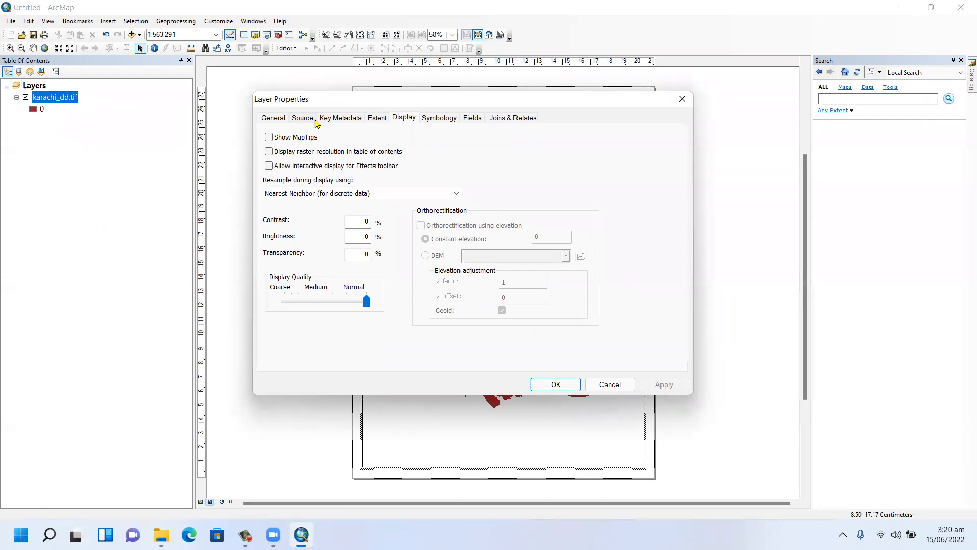
left_click(303, 119)
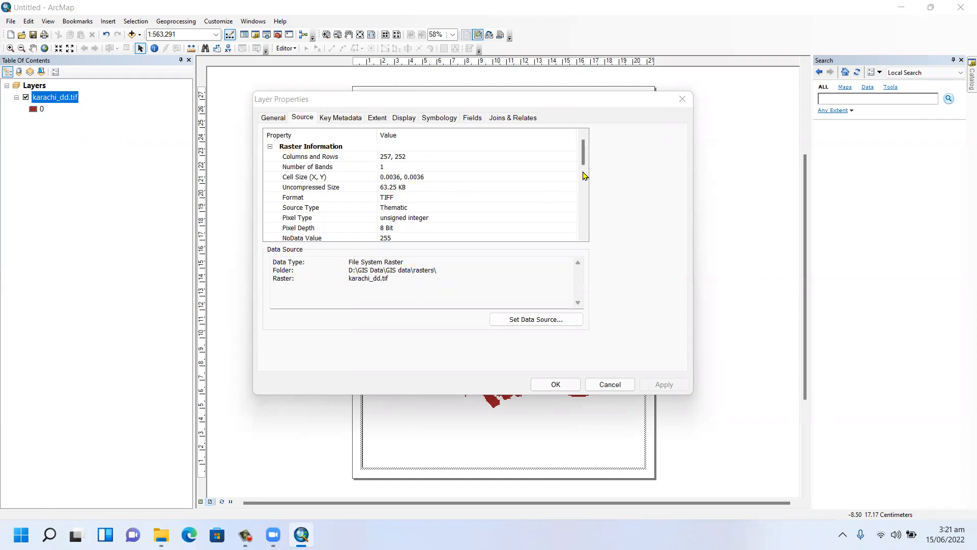
left_click_drag(584, 162, 579, 208)
scroll(576, 191, "up", 3)
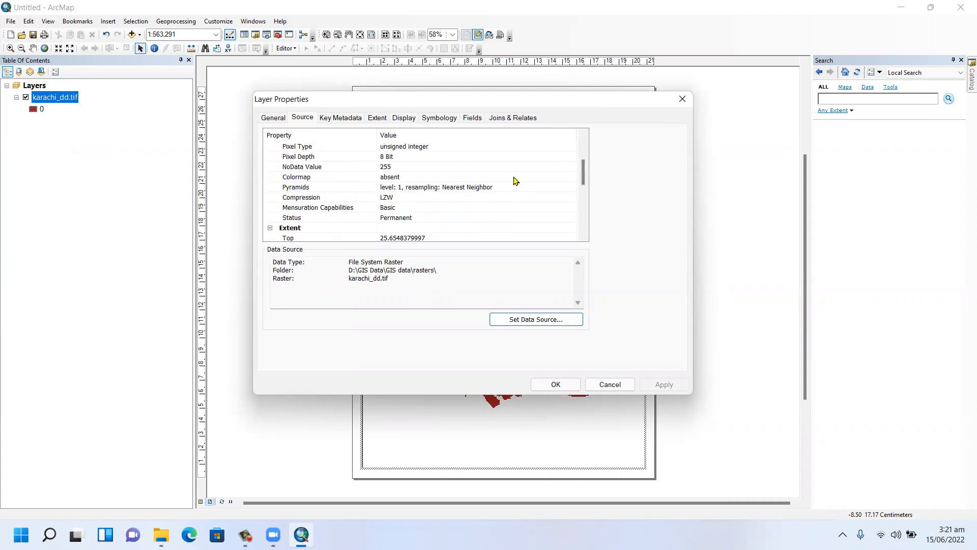
Apply Stretched symbology to the karachi_dd.tif layer, using a red-orange-yellow-blue colour ramp chosen in the advanced labelling settings
left_click(441, 122)
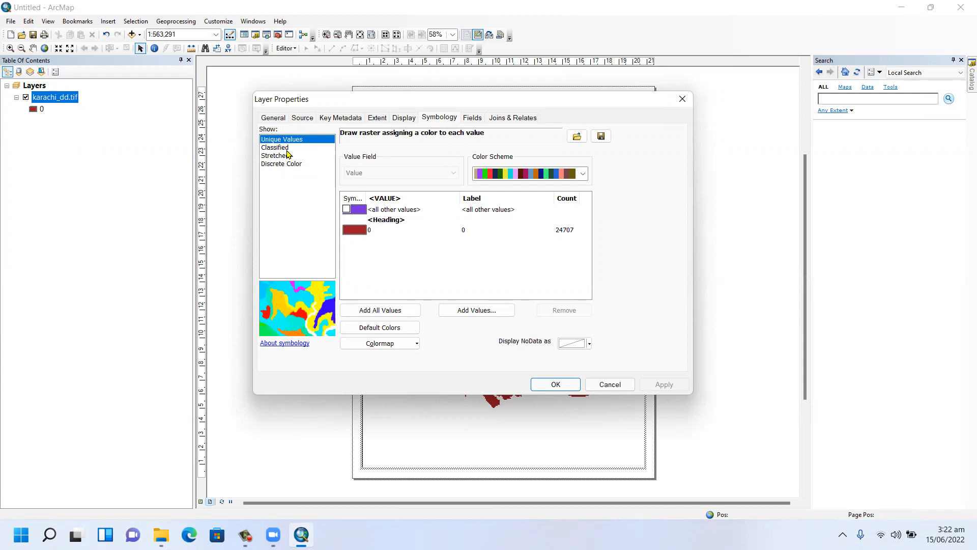
left_click(281, 157)
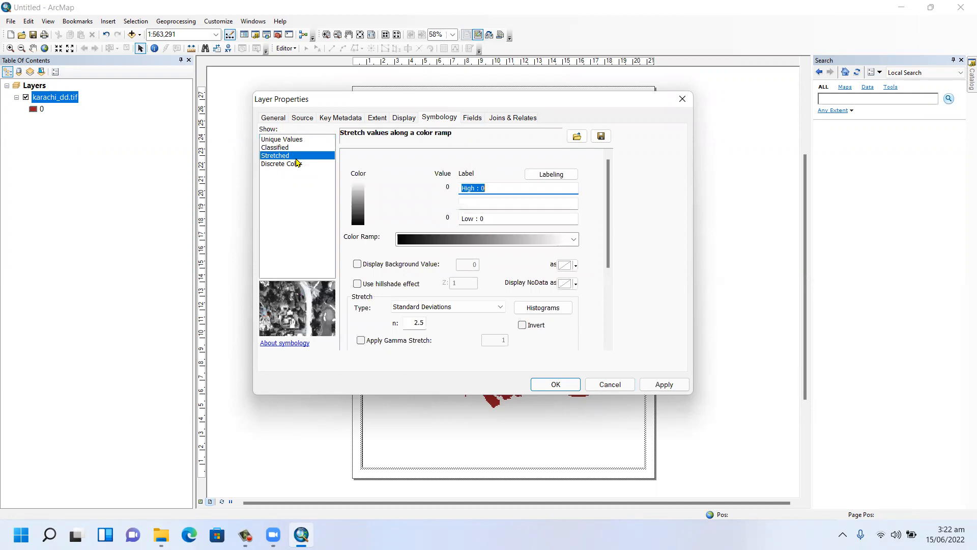
left_click(553, 176)
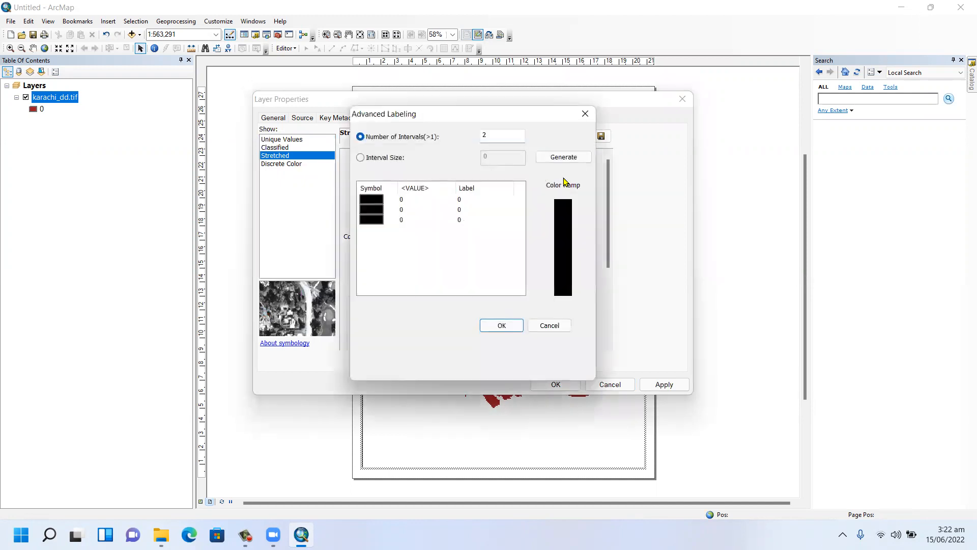
left_click(560, 214)
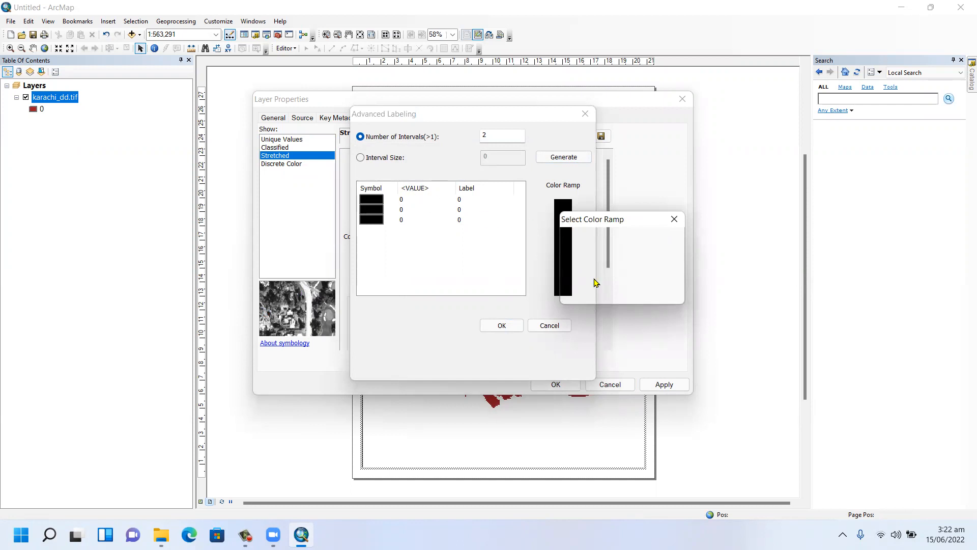
left_click(674, 250)
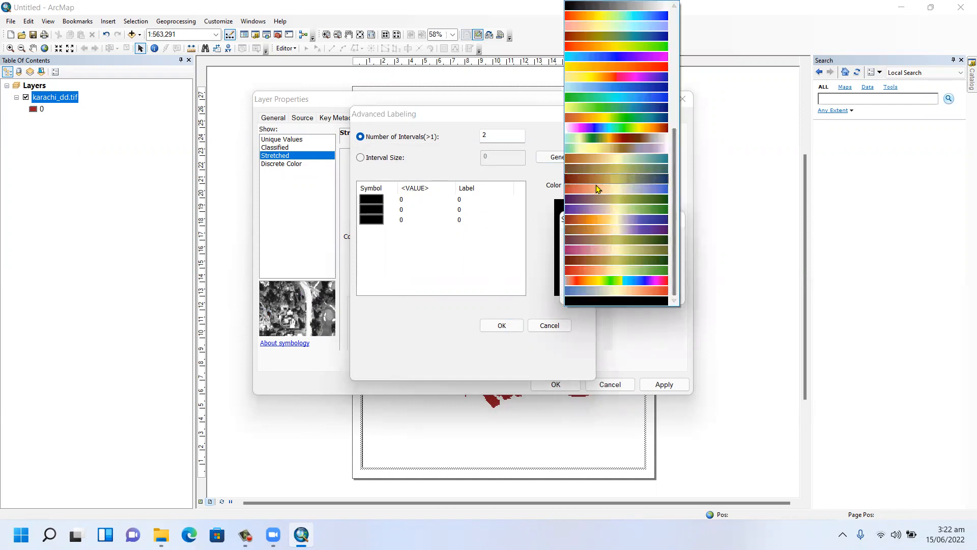
left_click(606, 220)
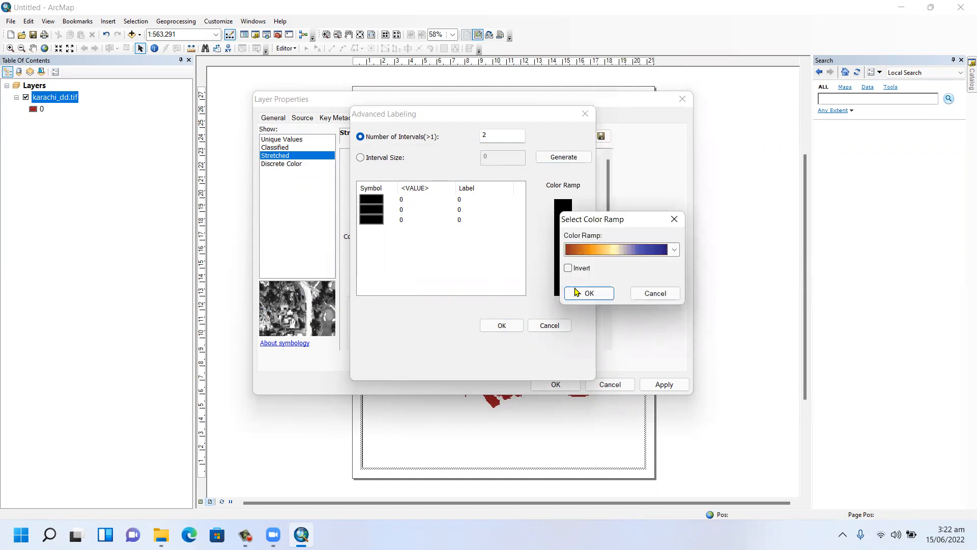
left_click(588, 293)
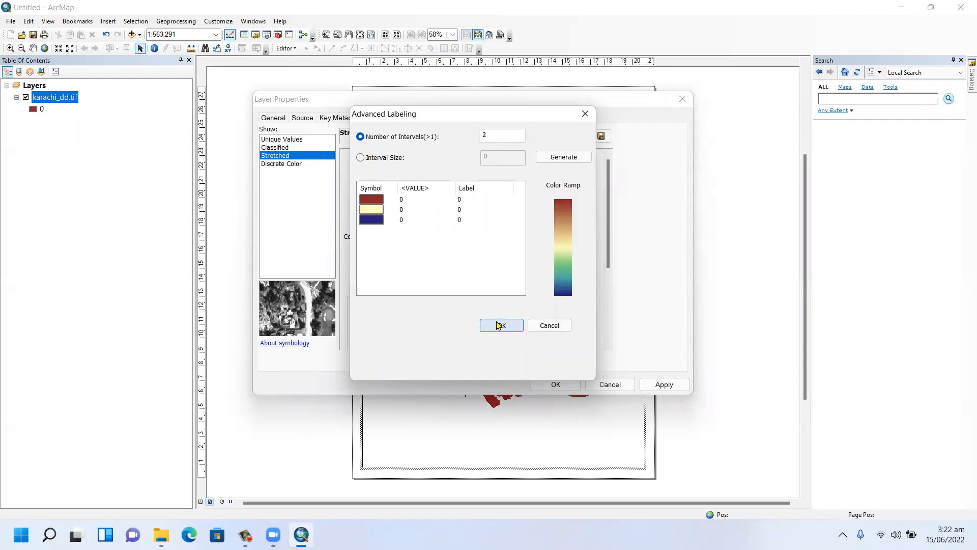
left_click(498, 325)
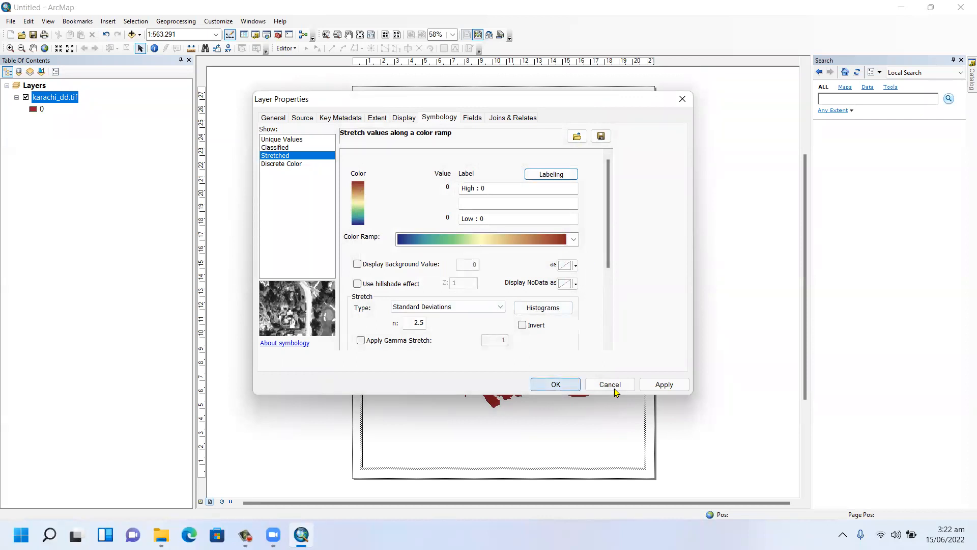
left_click(662, 385)
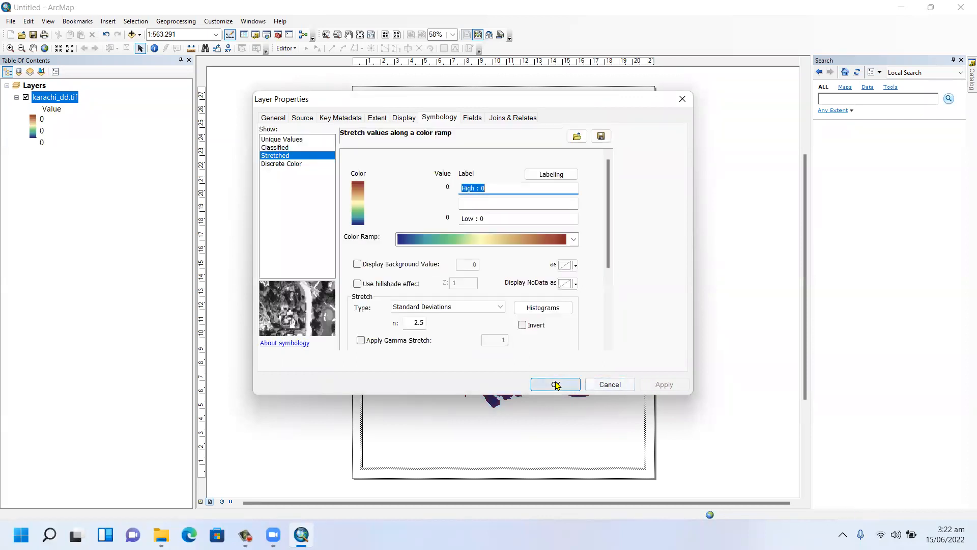
Move the layer properties window to uncover part of the layout and check the stretch type setting
left_click_drag(574, 100, 576, 112)
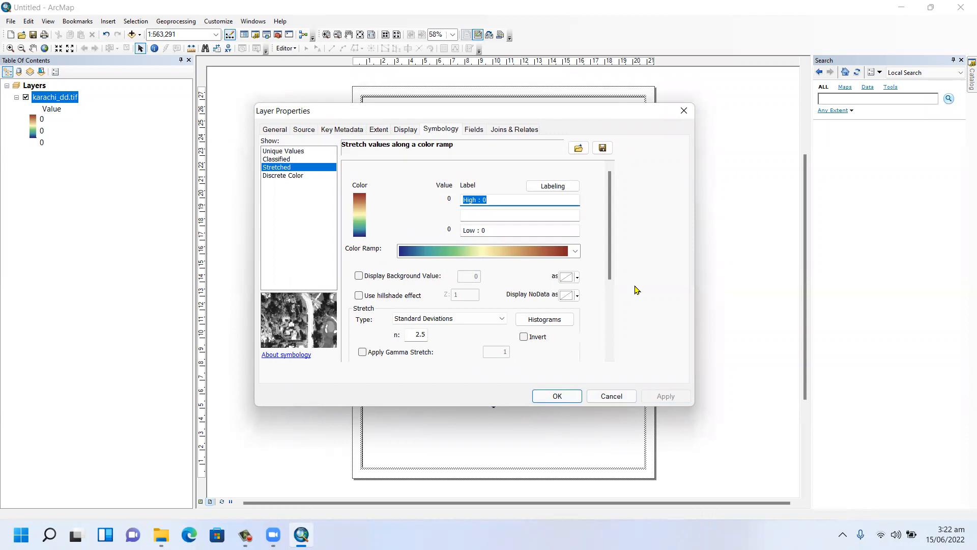
left_click_drag(661, 110, 762, 161)
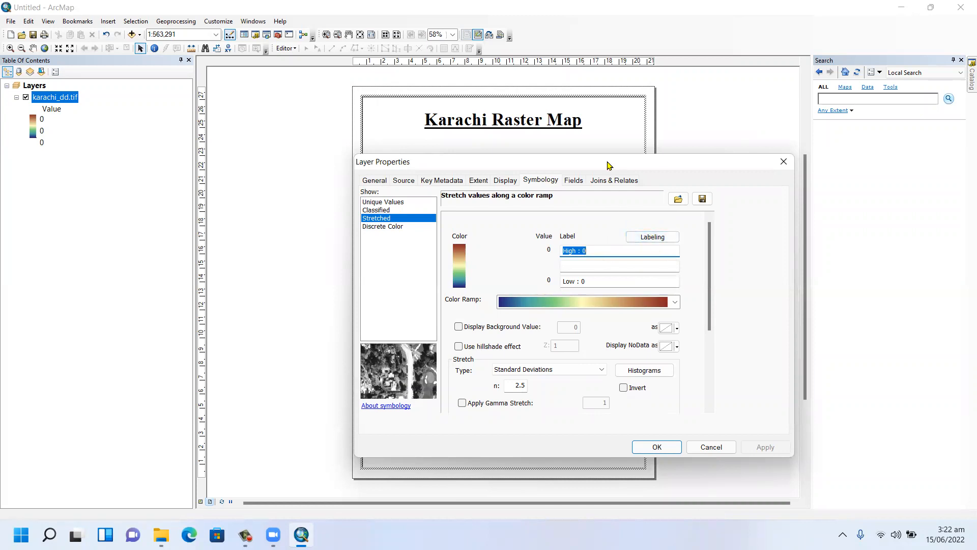
left_click_drag(603, 161, 578, 134)
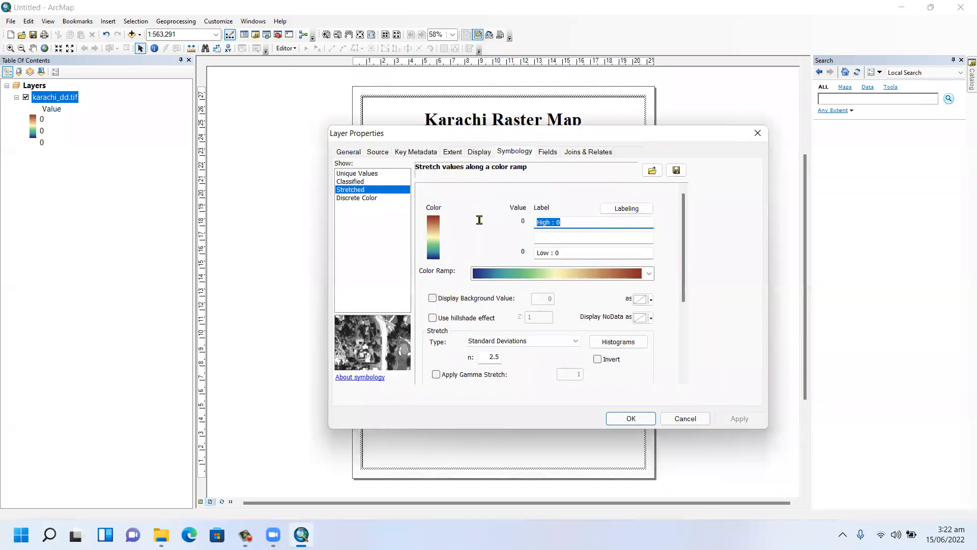
left_click(542, 340)
left_click(544, 340)
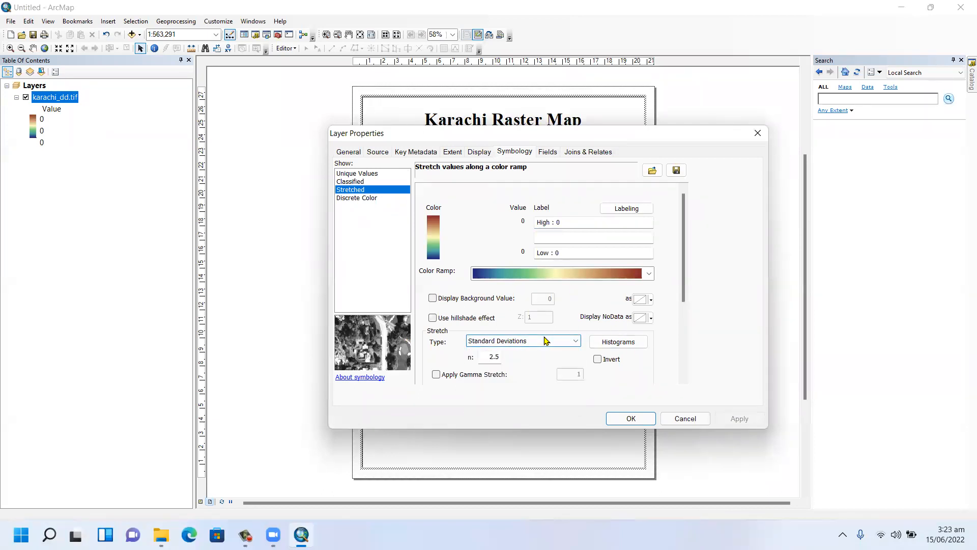
Switch the raster symbology to Classified, try 4 classes, and choose the green-yellow-brown-purple colour ramp
left_click(357, 182)
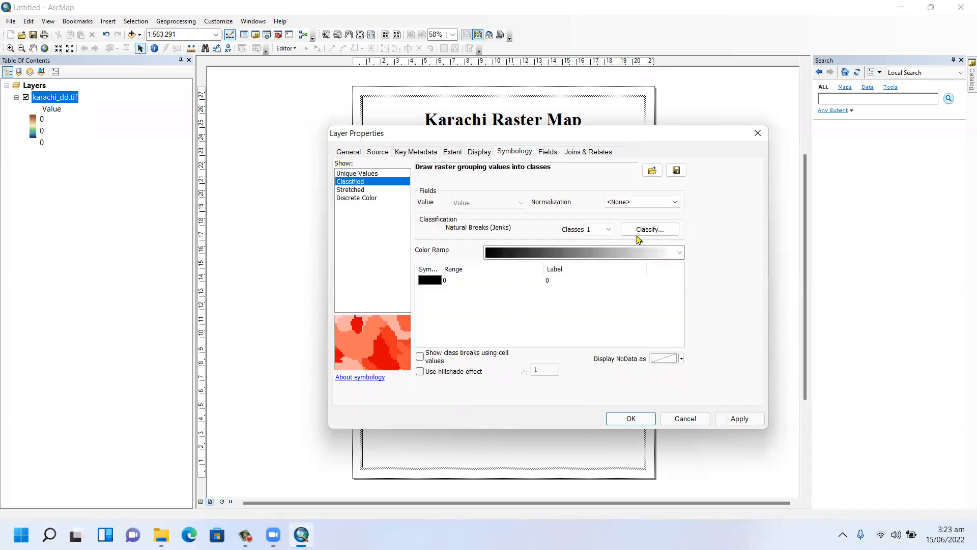
left_click(608, 229)
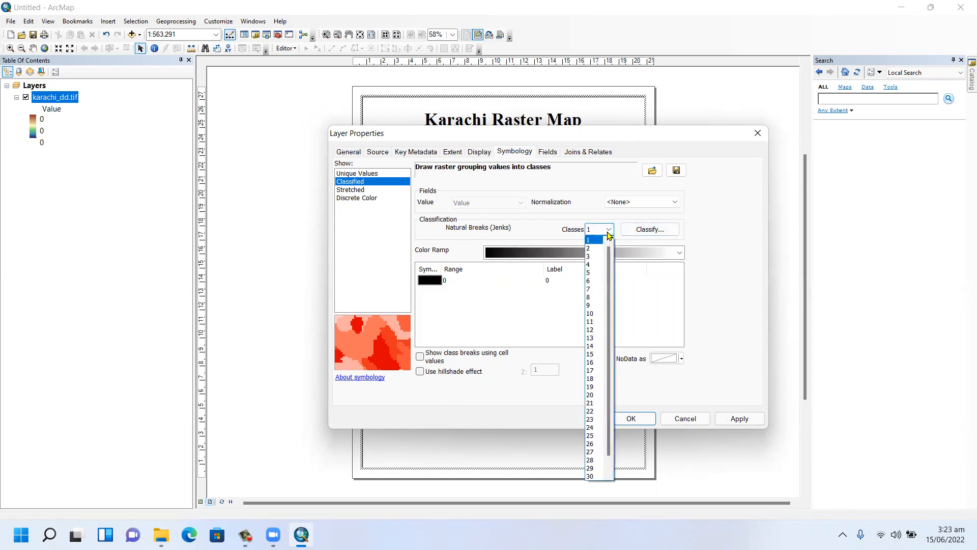
left_click(593, 264)
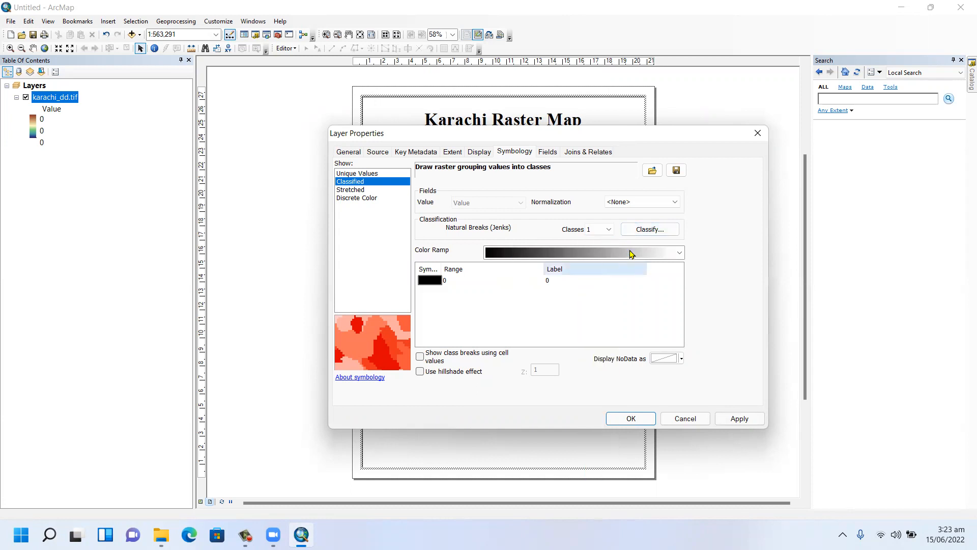
left_click(661, 253)
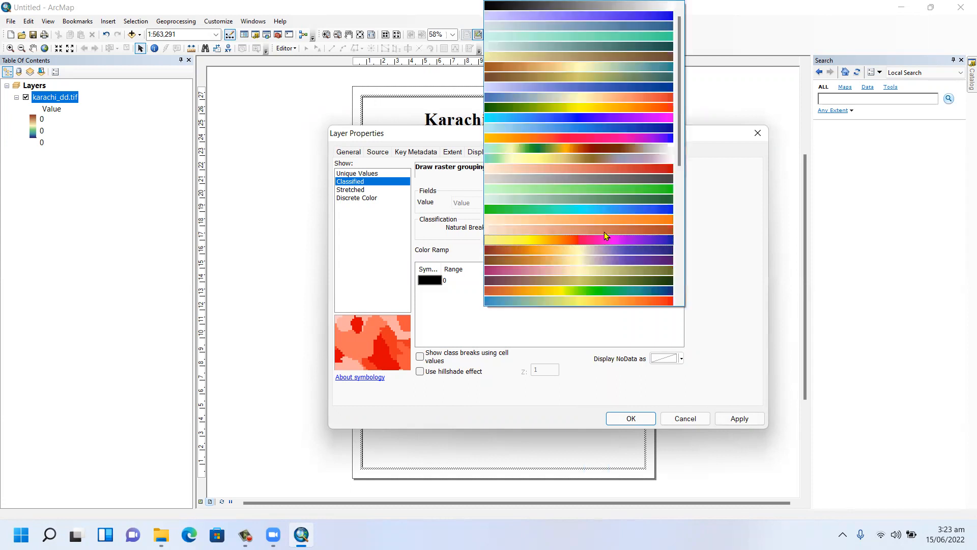
left_click(592, 166)
Toggle class breaks using cell values on and off, and try normalizing the classification by Value
left_click(421, 356)
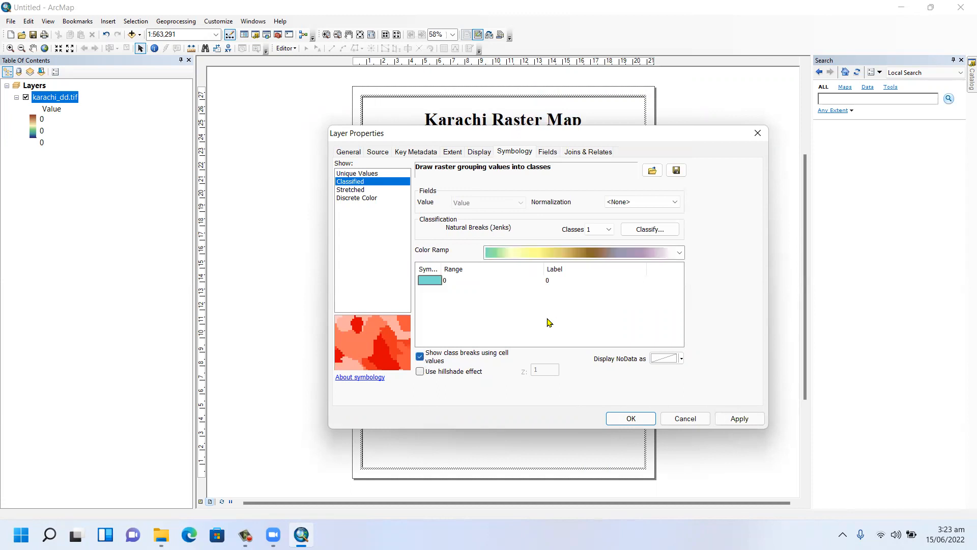
left_click(421, 357)
left_click(651, 228)
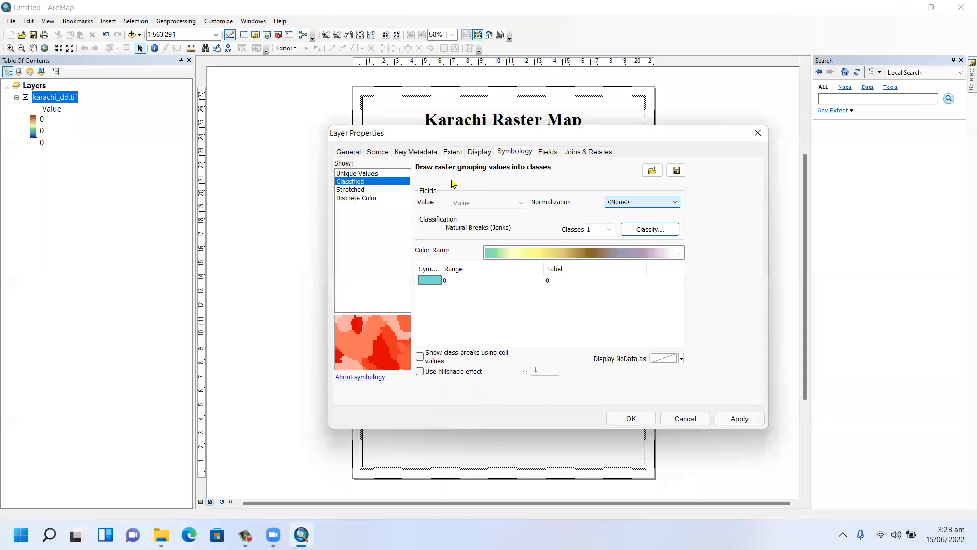
left_click(641, 201)
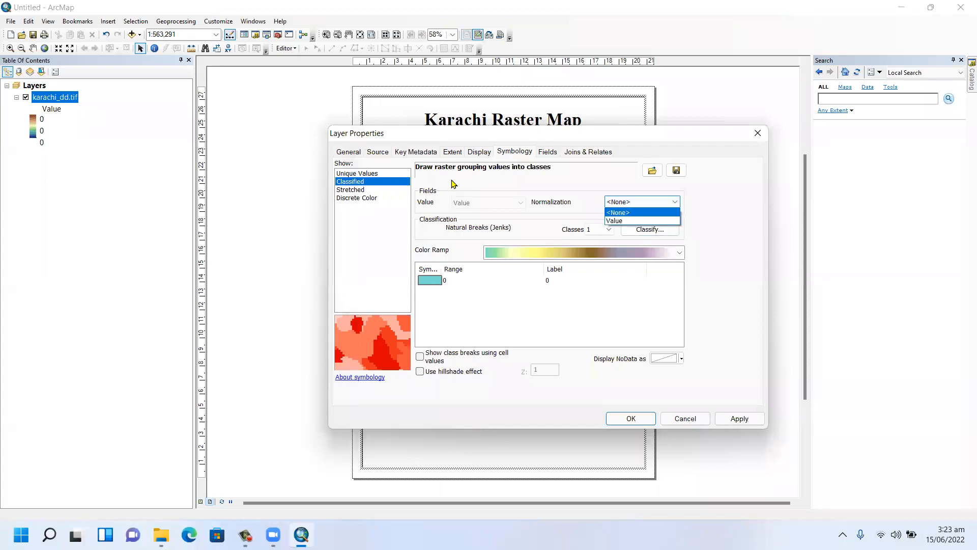
left_click(630, 219)
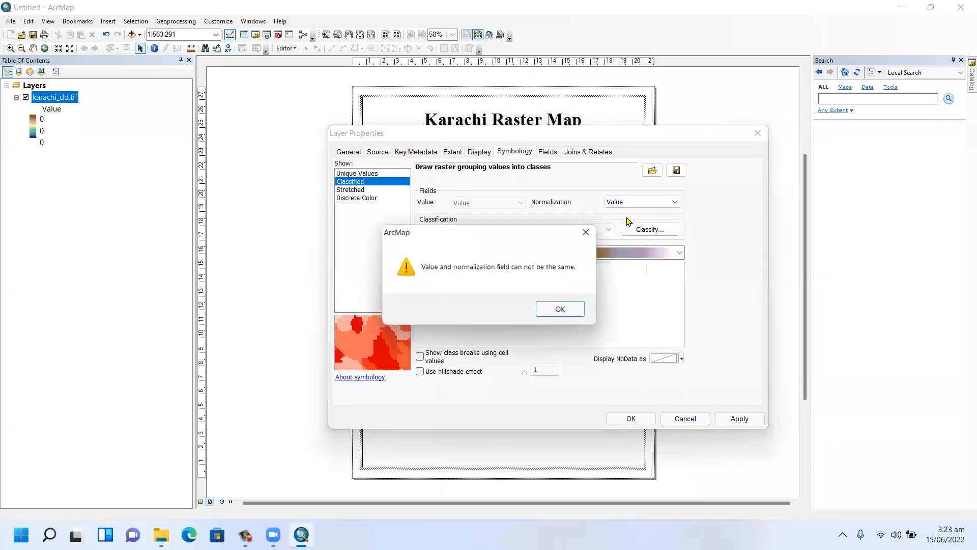
left_click(562, 310)
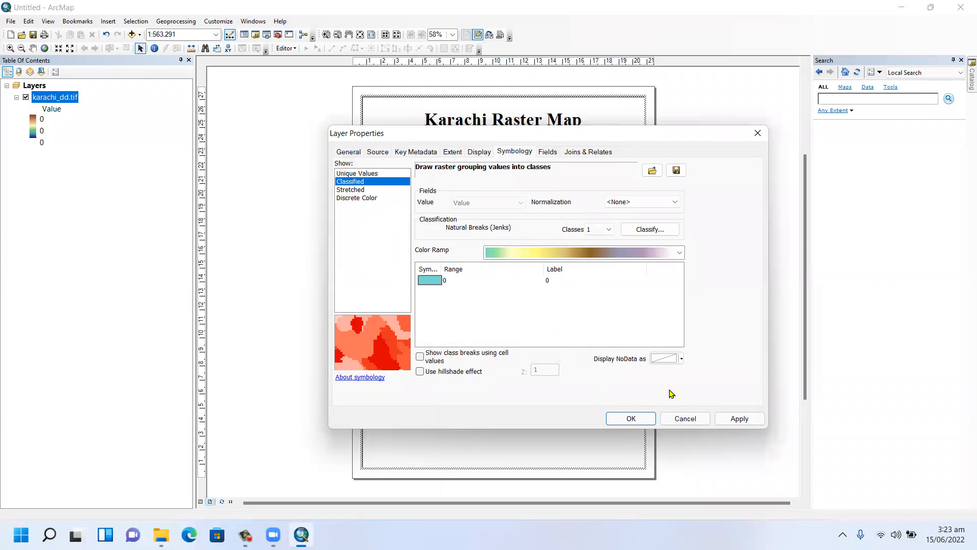
Apply the classified symbology and move the layer properties window down to reveal the raster on the layout
left_click(739, 419)
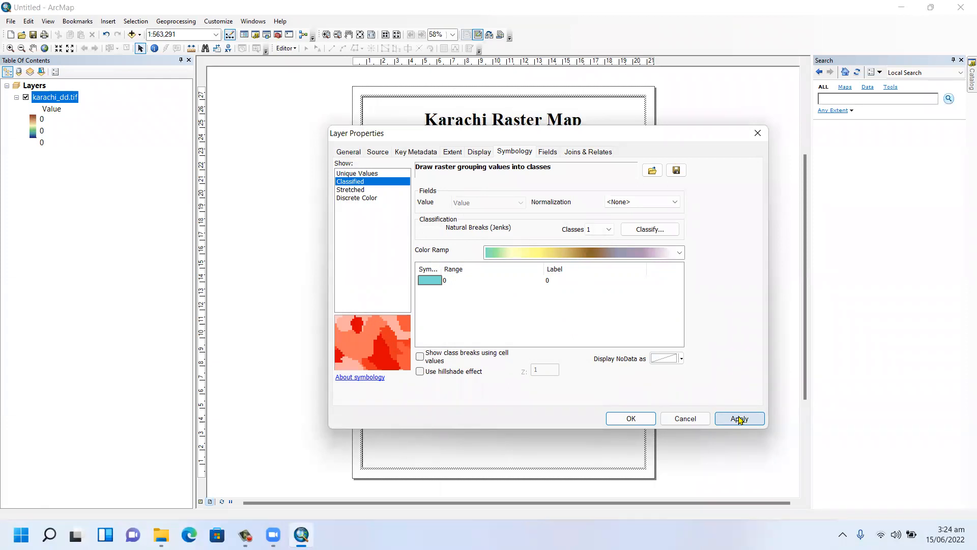
left_click(739, 419)
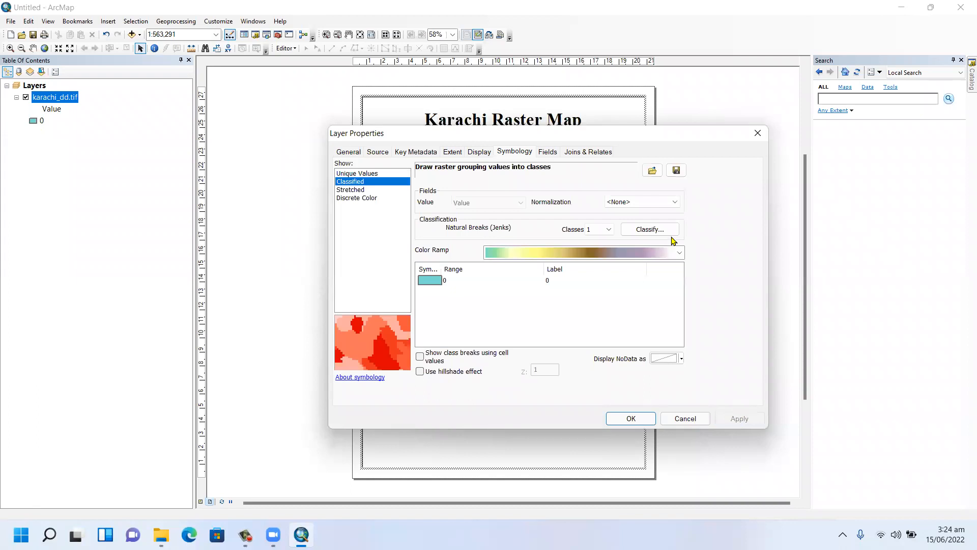
left_click_drag(600, 136, 602, 169)
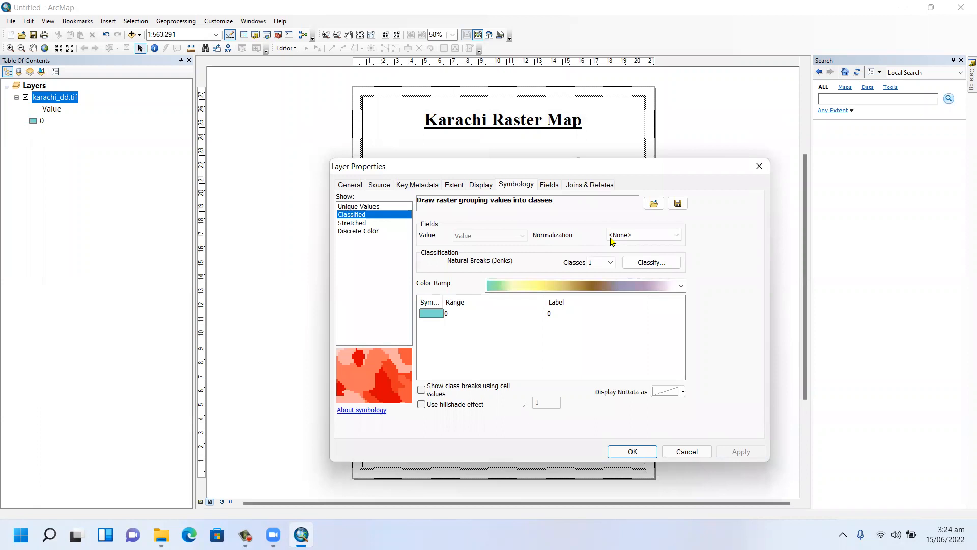
left_click_drag(603, 170, 628, 210)
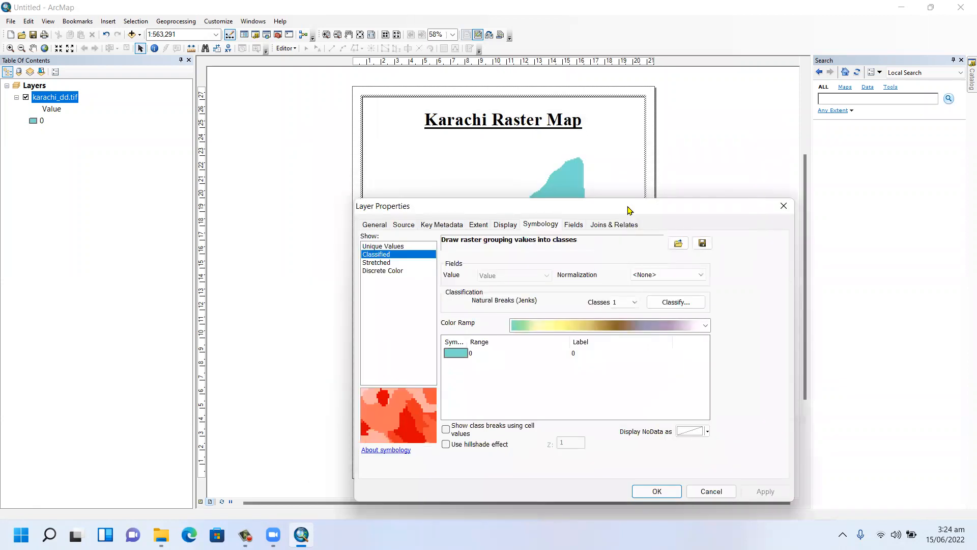
Try to increase the number of classes in the classification, apply the symbology, and close the layer properties
left_click(634, 303)
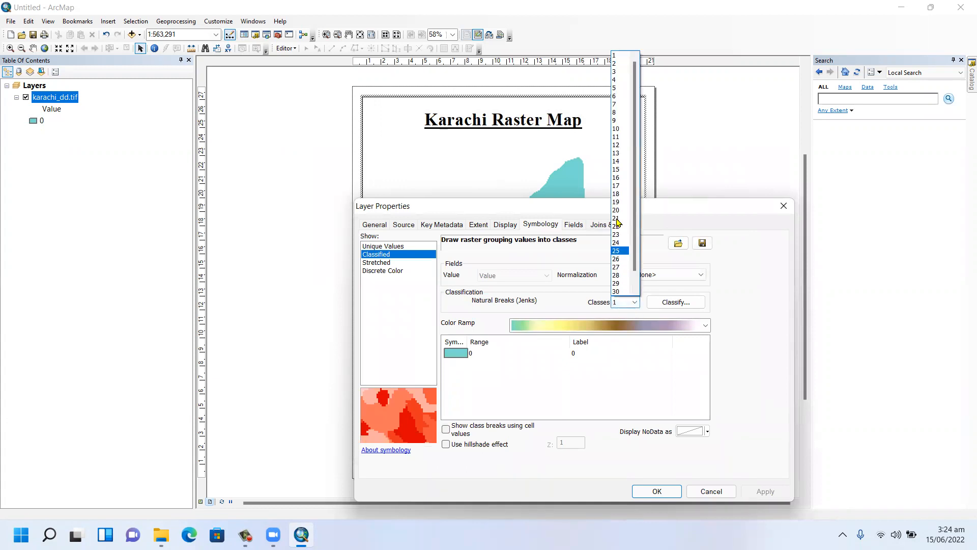
left_click(616, 88)
left_click(633, 304)
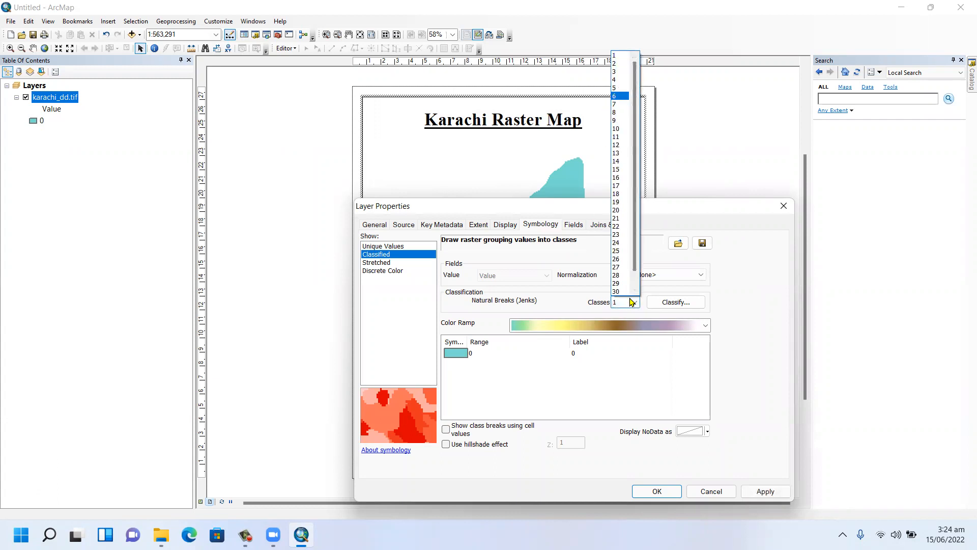
left_click(618, 242)
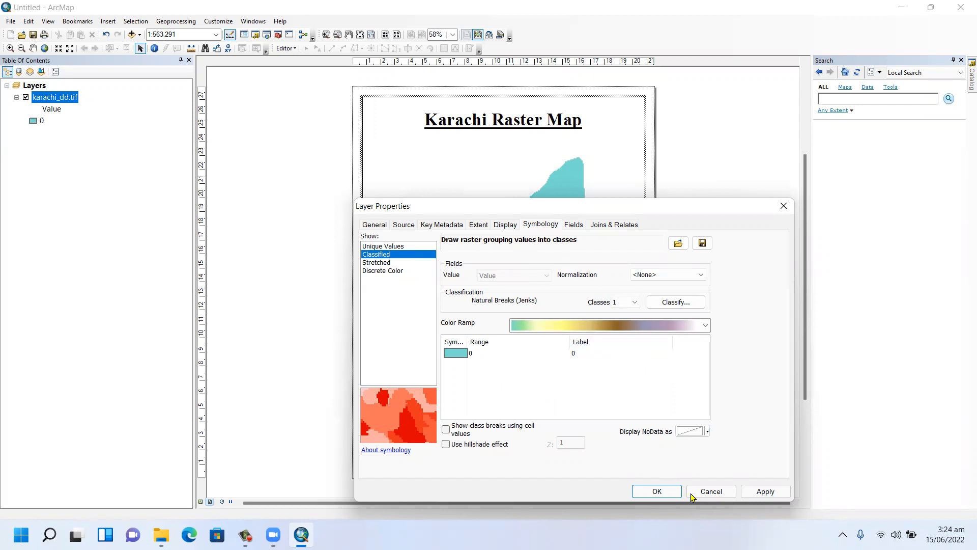
left_click(759, 494)
left_click(784, 206)
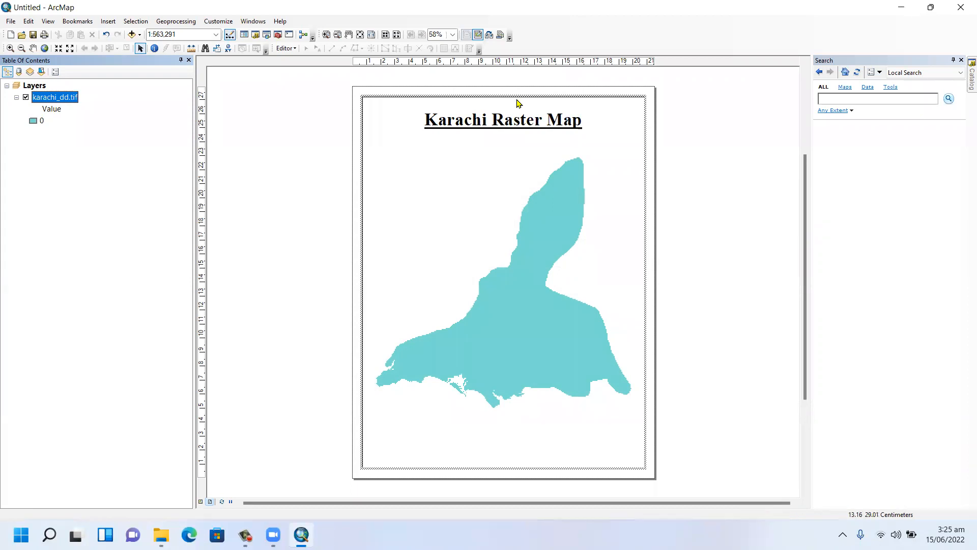
left_click(557, 50)
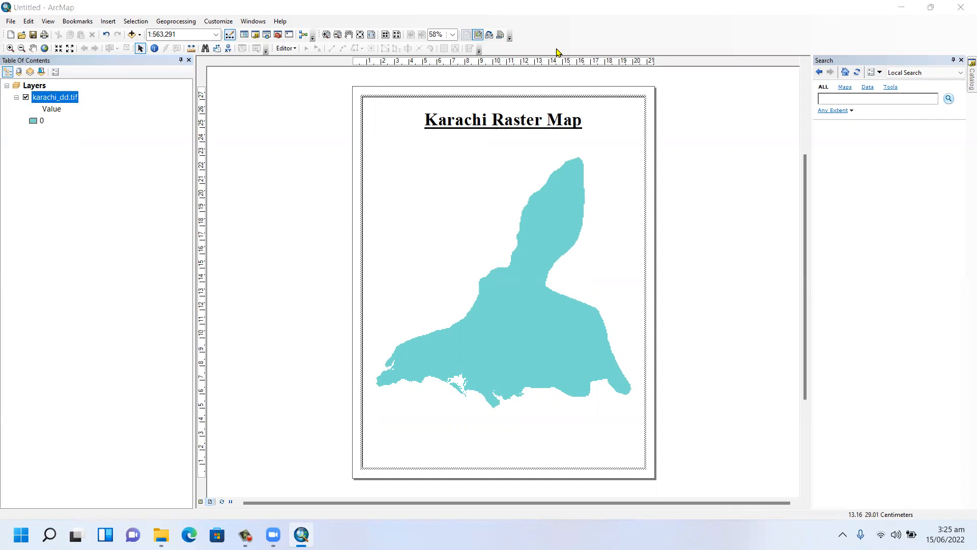